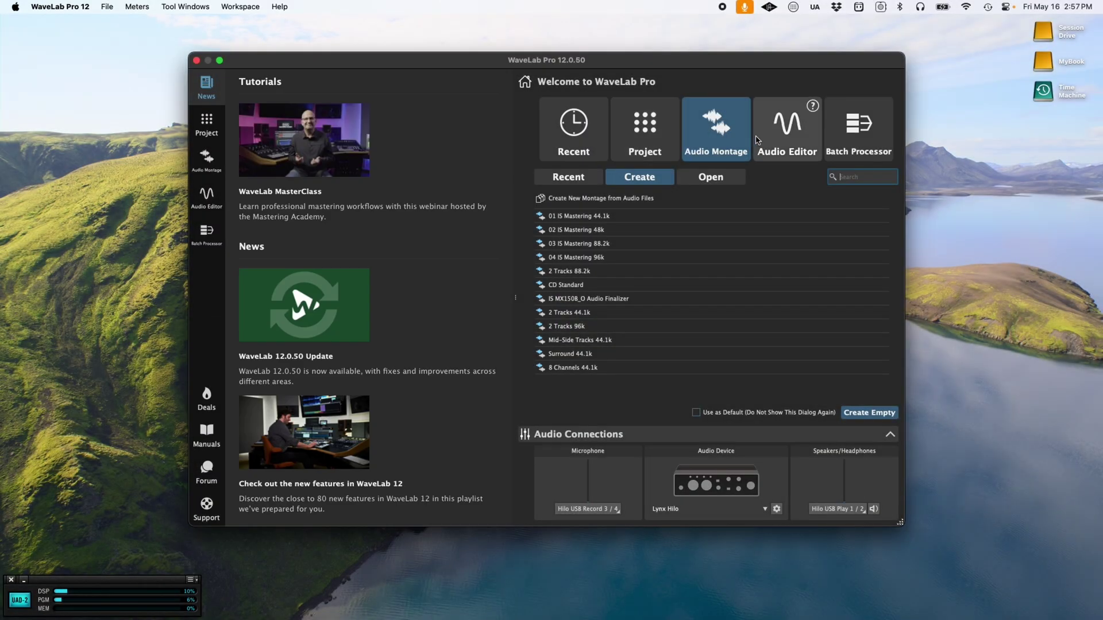
# - Create a new montage from the 02 IS Mastering 48k template, choosing Save Later
pyautogui.click(660, 136)
pyautogui.click(706, 131)
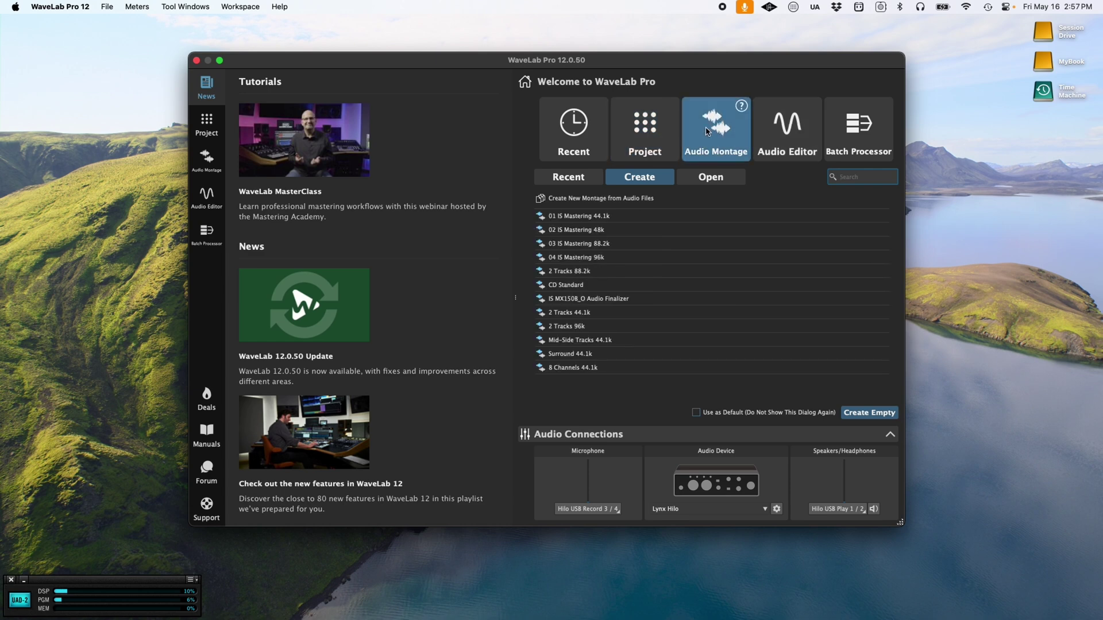
pyautogui.click(597, 231)
pyautogui.doubleClick(620, 235)
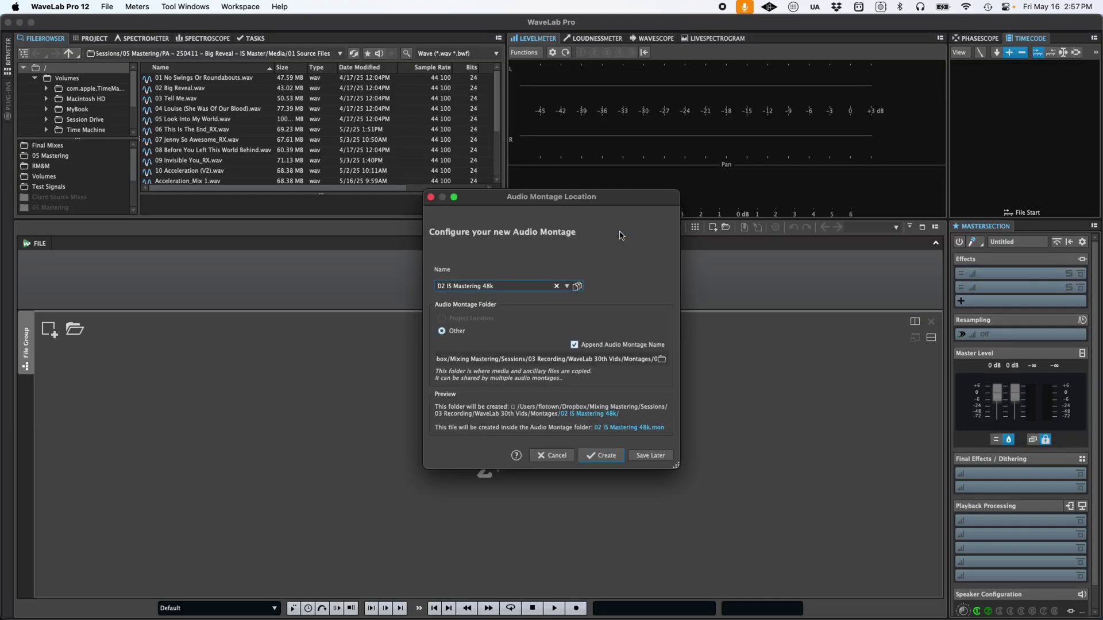
pyautogui.click(643, 455)
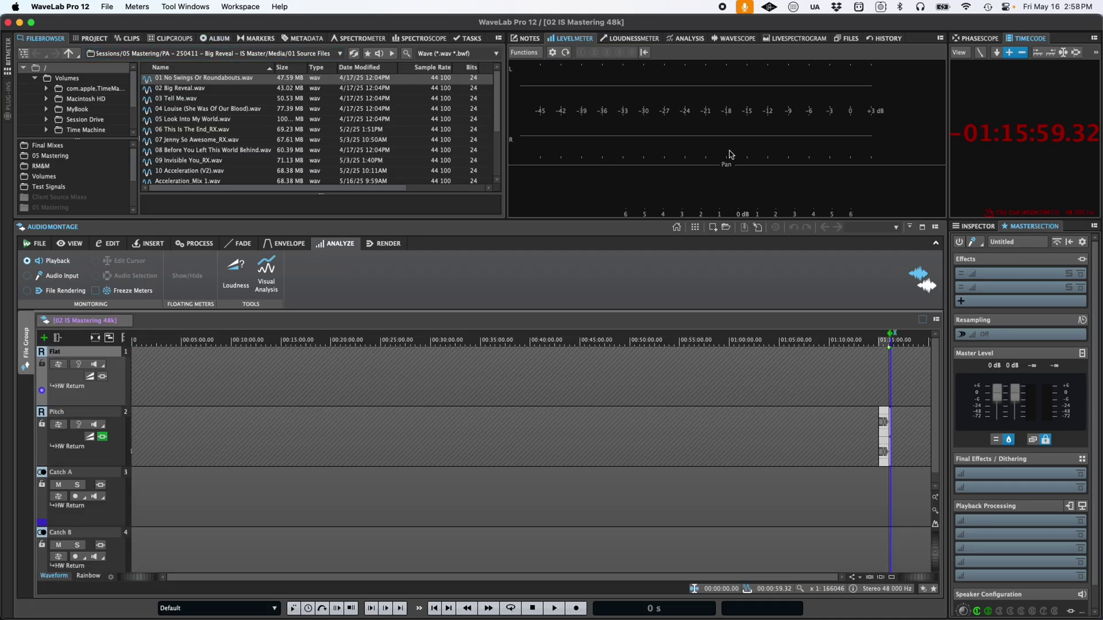
# - Review the montage's inspector clip settings, metadata and render options
pyautogui.click(978, 227)
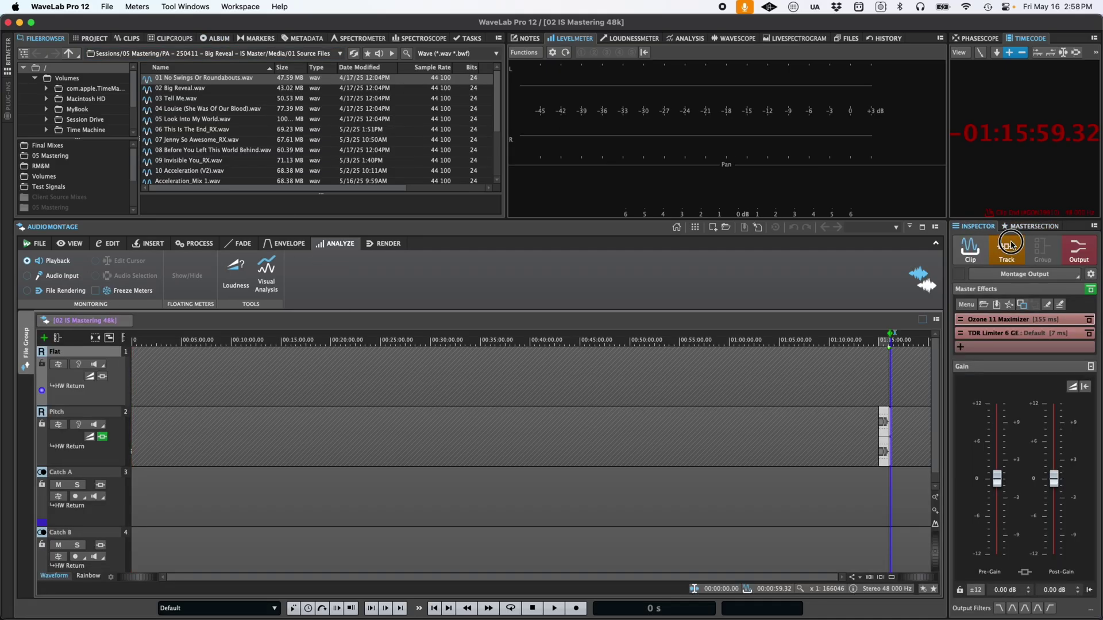
pyautogui.click(970, 248)
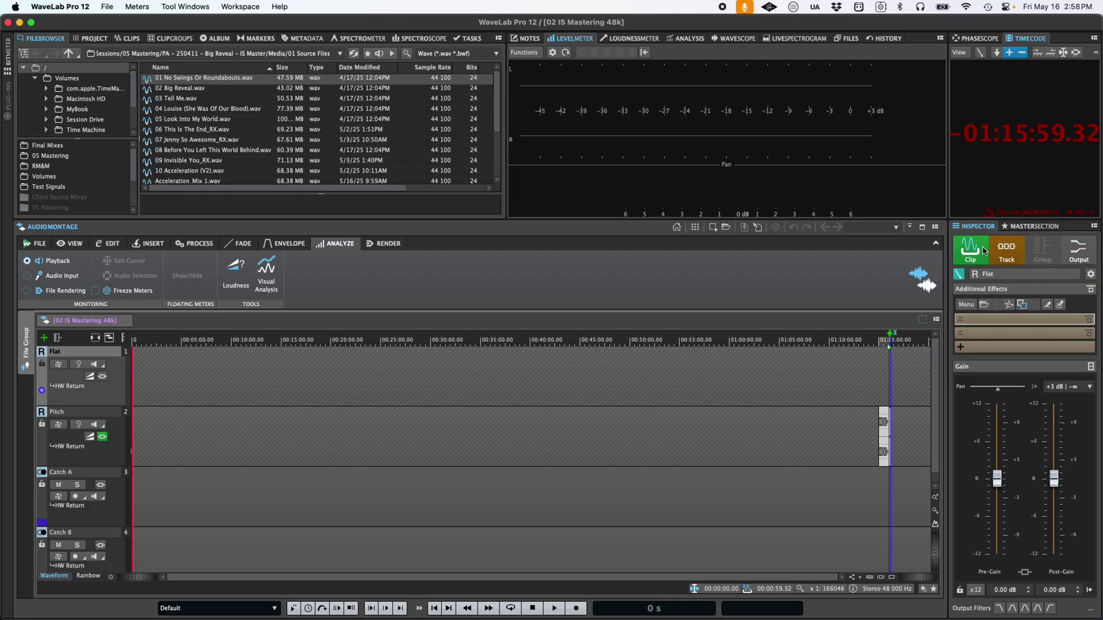
pyautogui.click(297, 40)
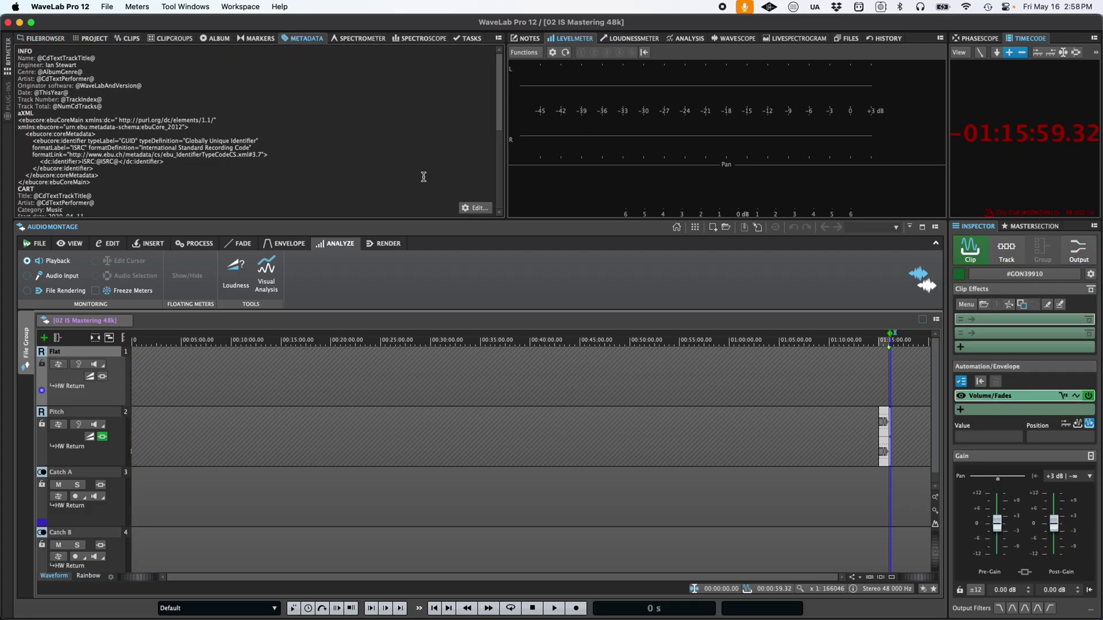
pyautogui.click(384, 243)
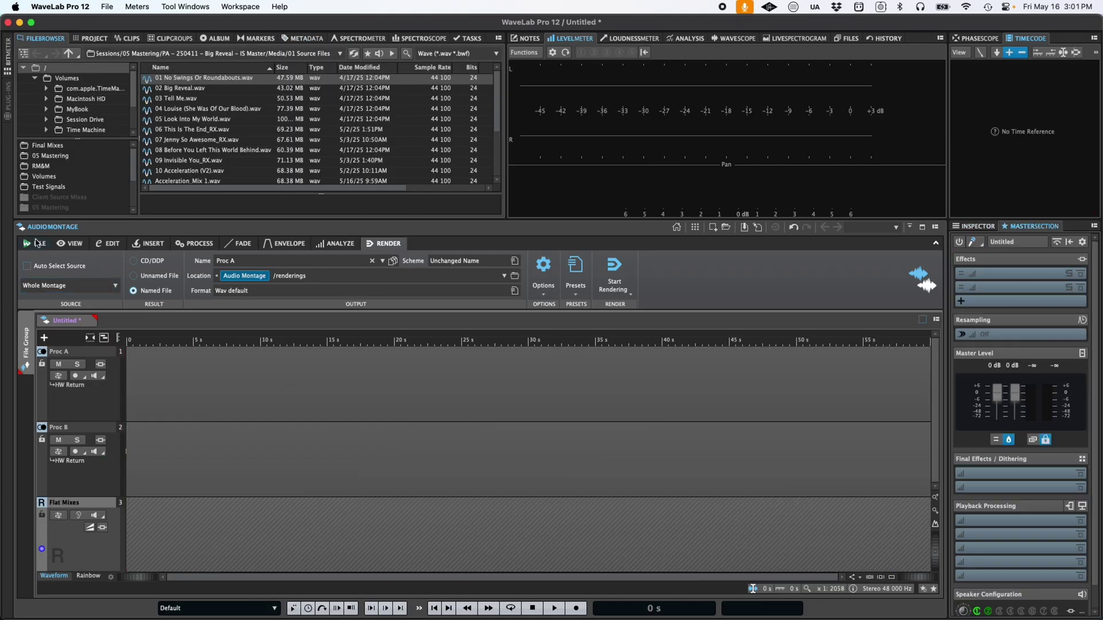
# - Save the montage as template 'Basic Digital Master' with track and montage output plug-ins included
pyautogui.click(36, 243)
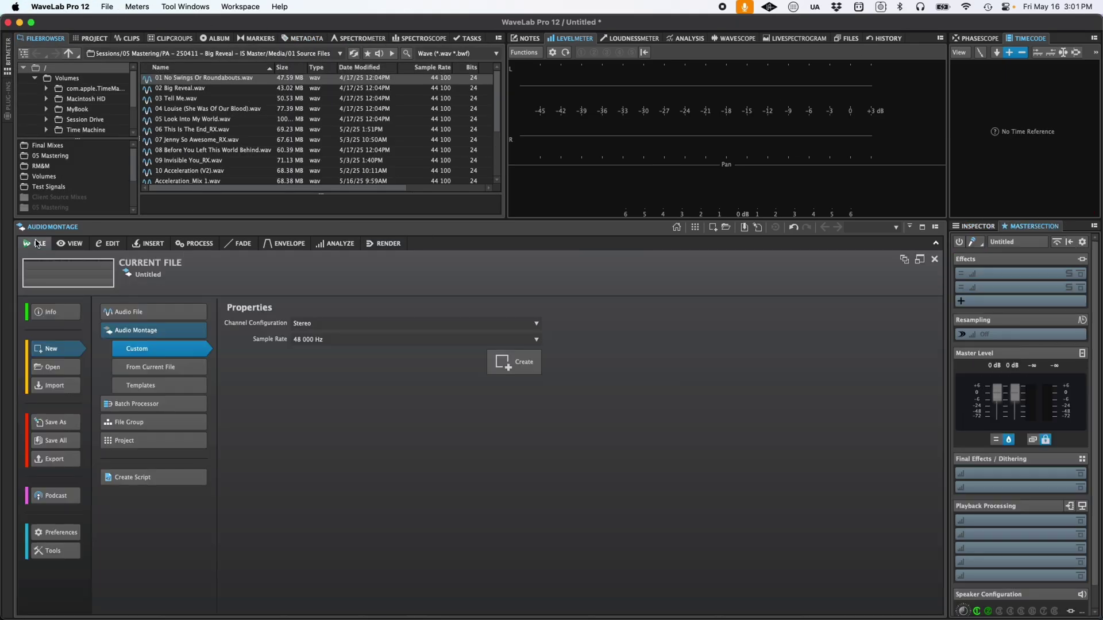
pyautogui.click(155, 385)
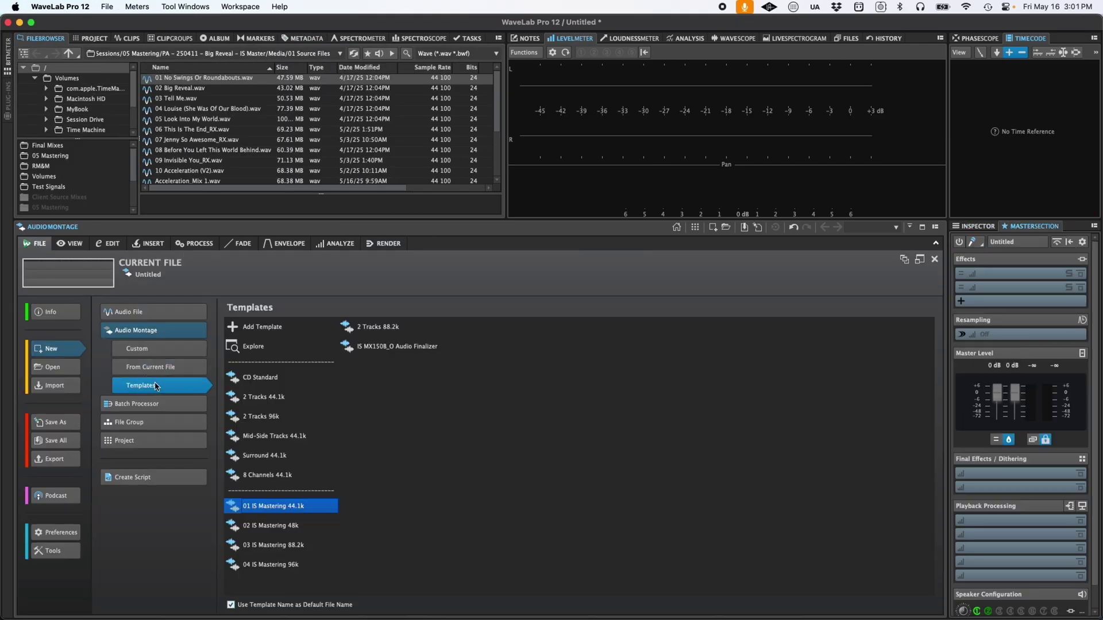
pyautogui.click(286, 332)
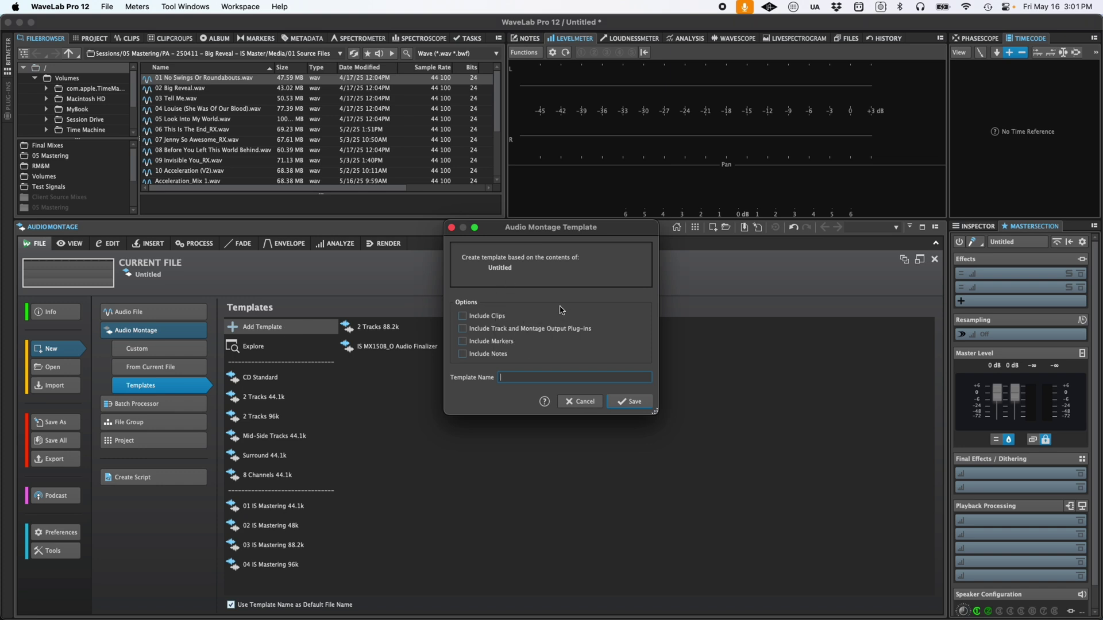
pyautogui.click(497, 331)
pyautogui.click(525, 374)
pyautogui.click(630, 402)
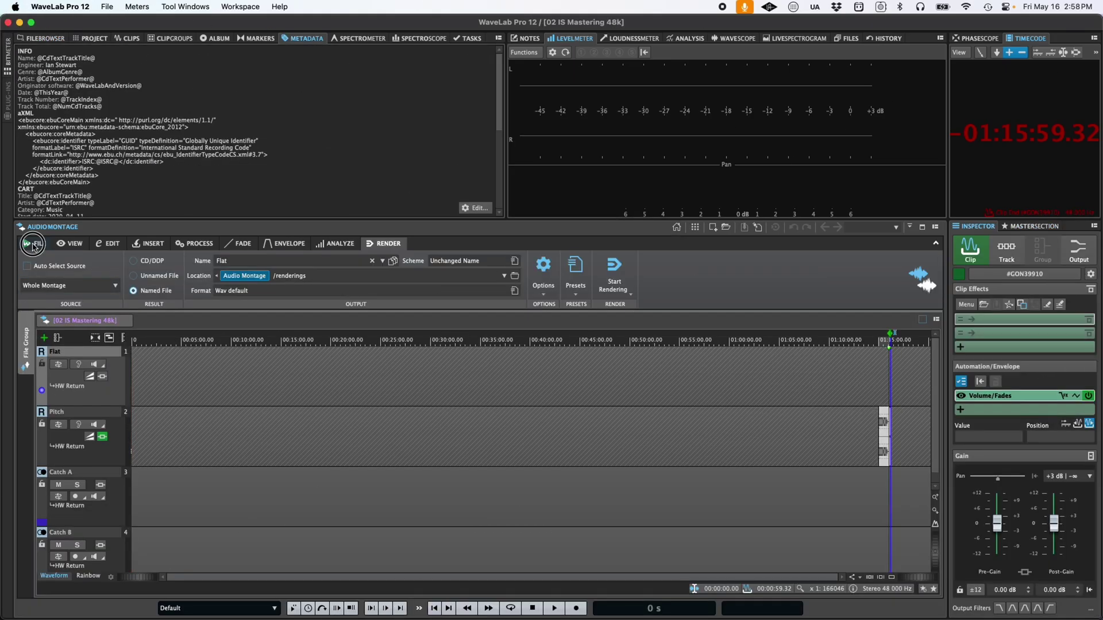
# - Create a new montage from the 01 IS Mastering 44.1k template, choosing Save Later
pyautogui.click(34, 245)
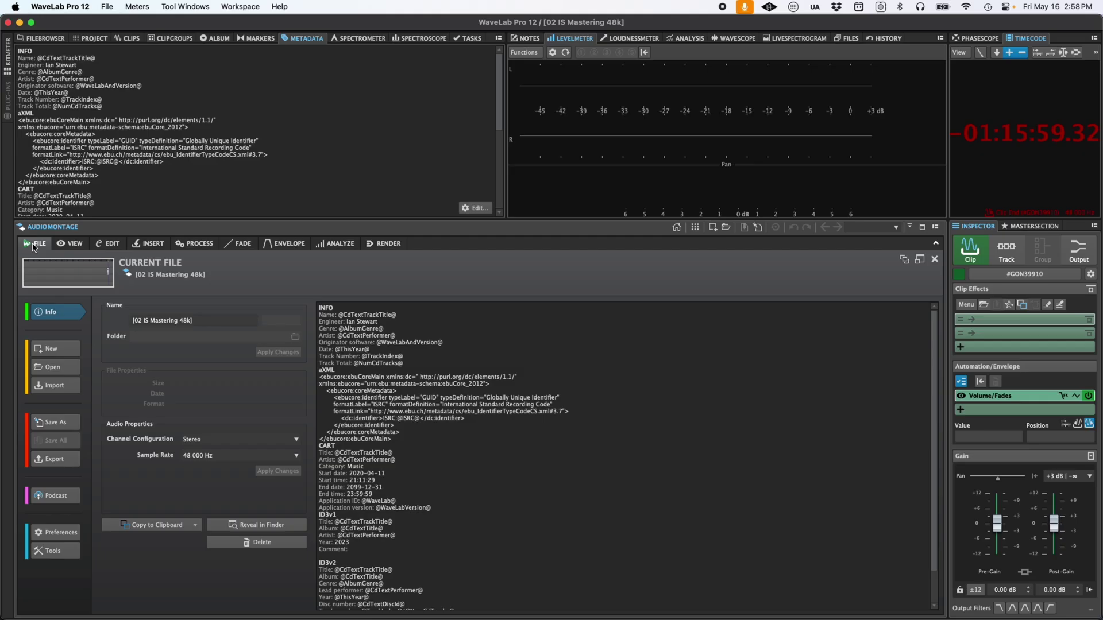
pyautogui.click(47, 353)
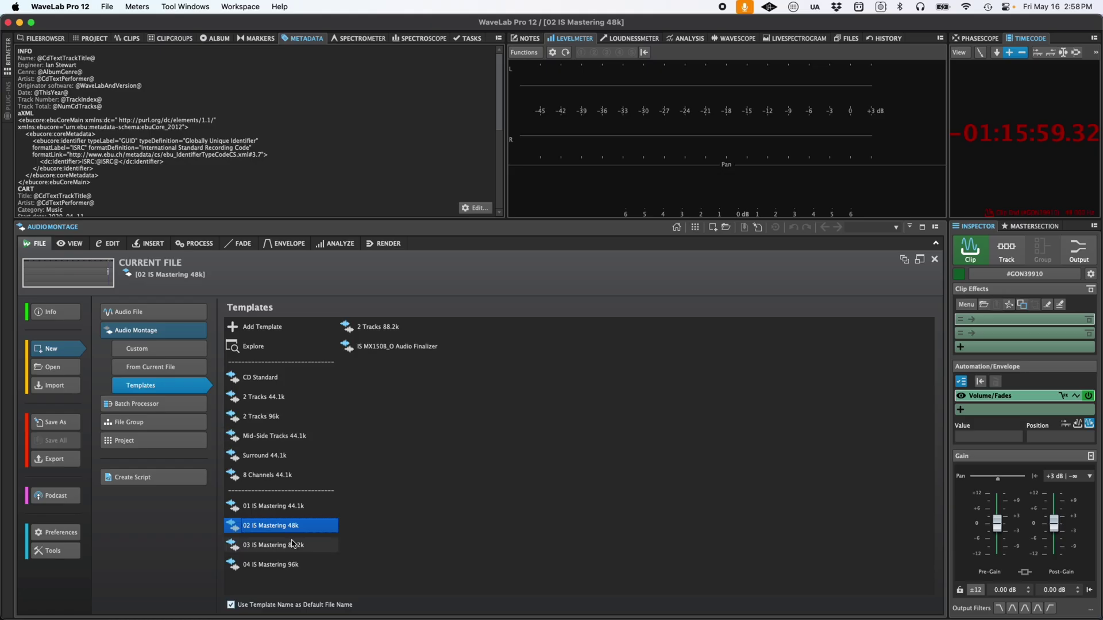
pyautogui.click(293, 506)
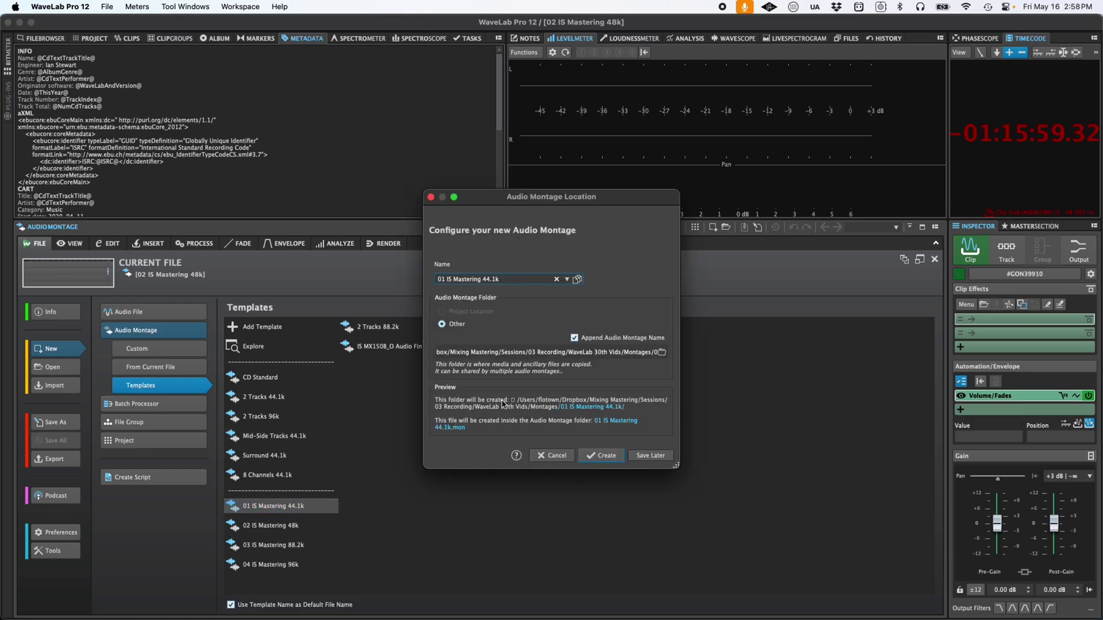
pyautogui.click(643, 457)
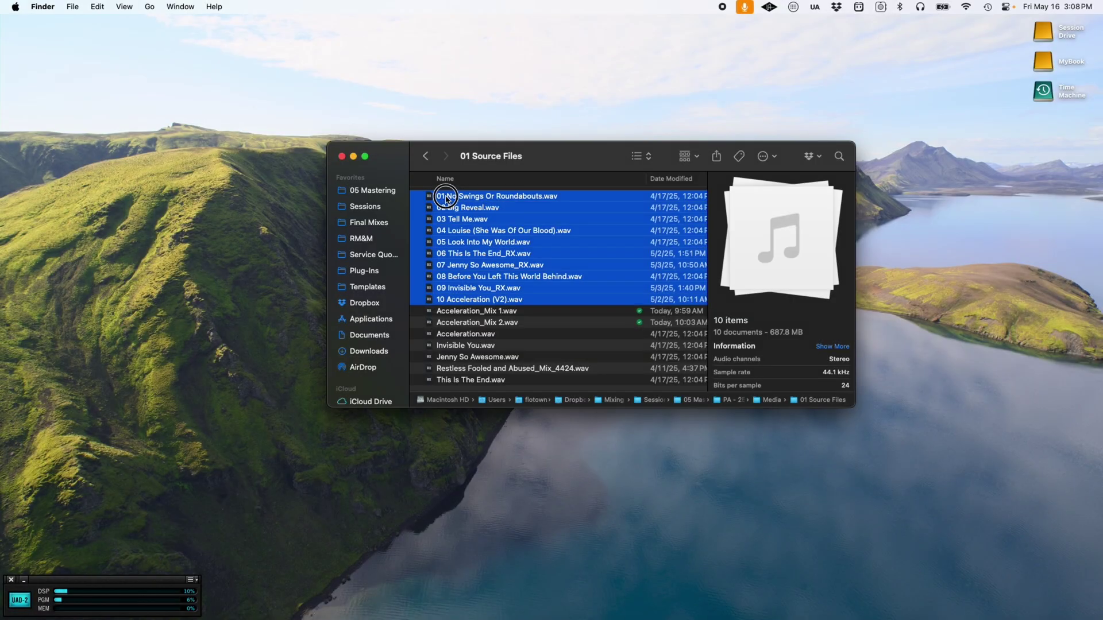
# - Drag the ten source WAV mixes from Finder into the montage, staggered across two tracks
pyautogui.hotkey('ctrl', 'Right')
pyautogui.moveTo(446, 198); pyautogui.dragTo(175, 371)
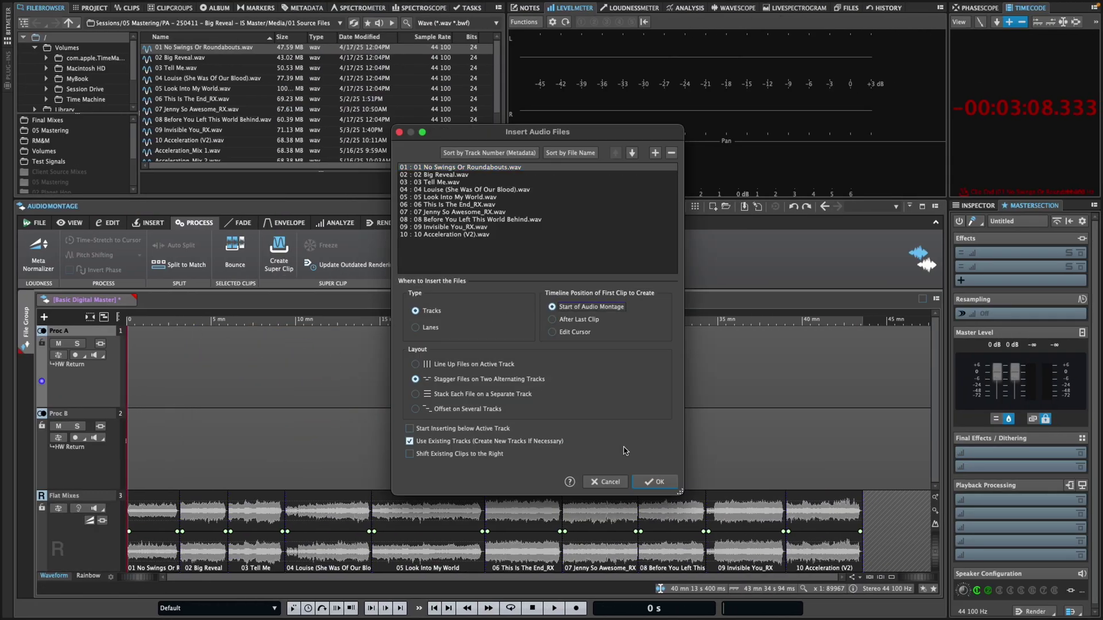
pyautogui.click(654, 482)
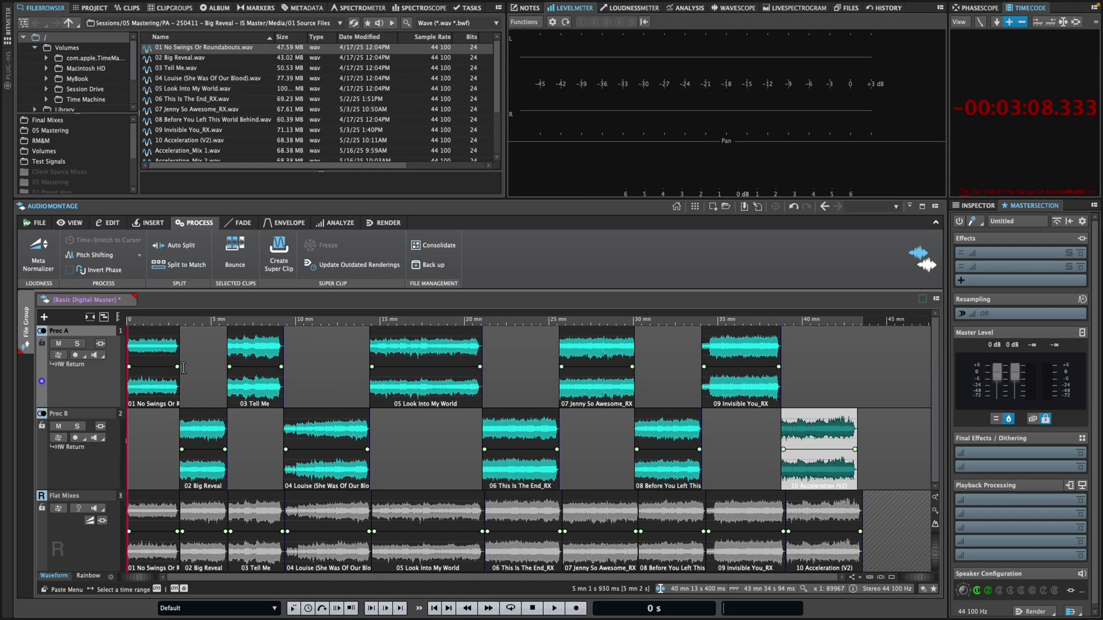
# - Select the 10 Acceleration (V2) clip and load the IS Pre-Gain Leveler Meta Normalizer preset
pyautogui.click(155, 370)
pyautogui.click(819, 473)
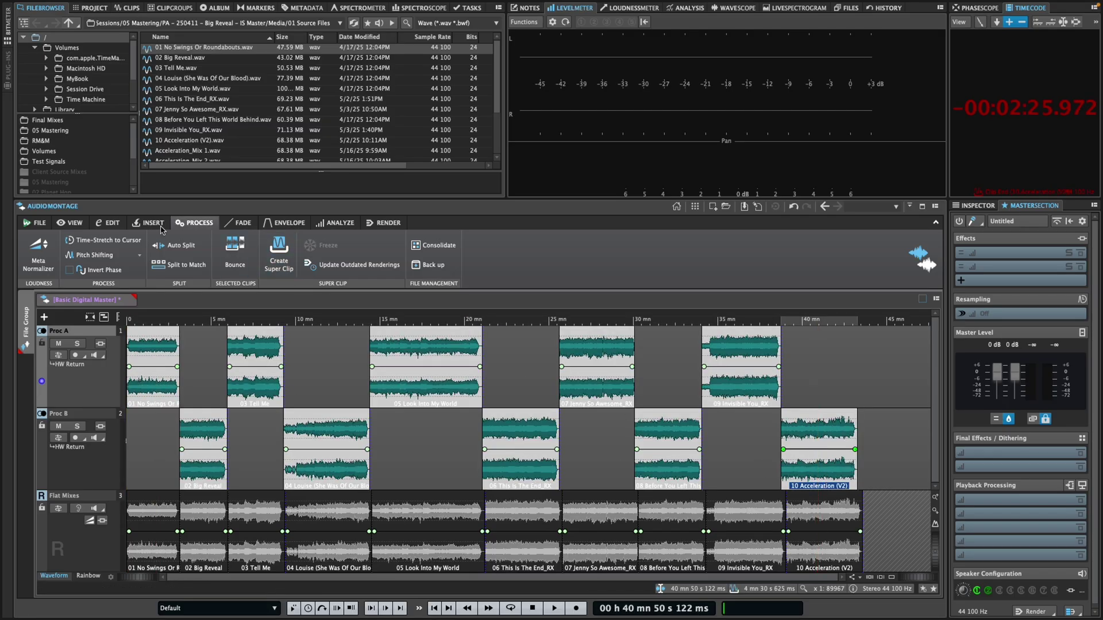
pyautogui.click(27, 261)
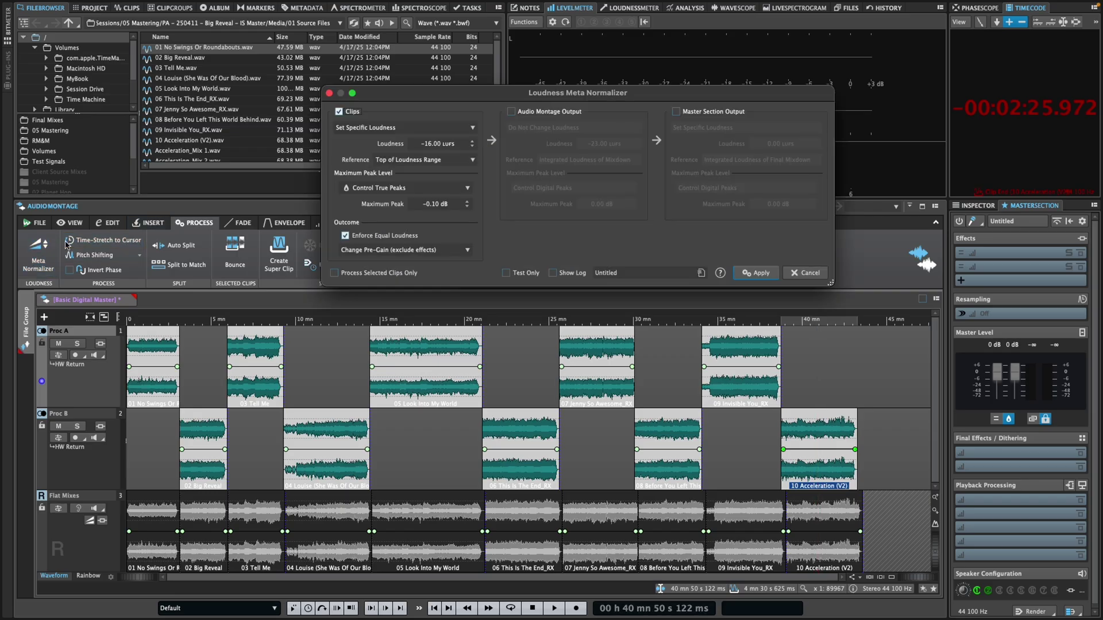
pyautogui.click(643, 273)
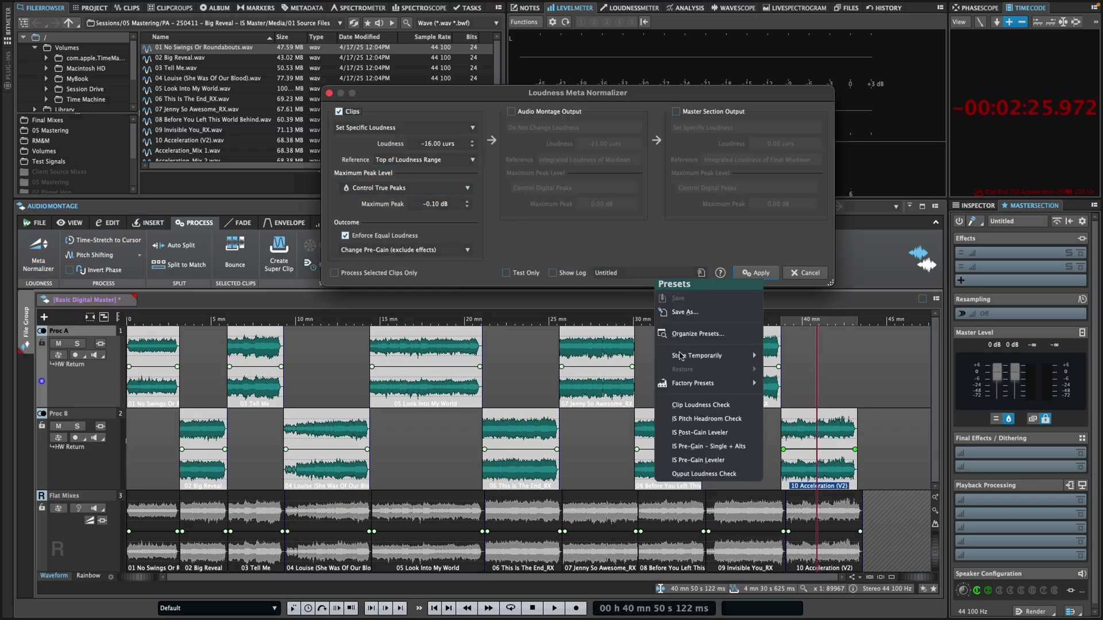
pyautogui.click(680, 460)
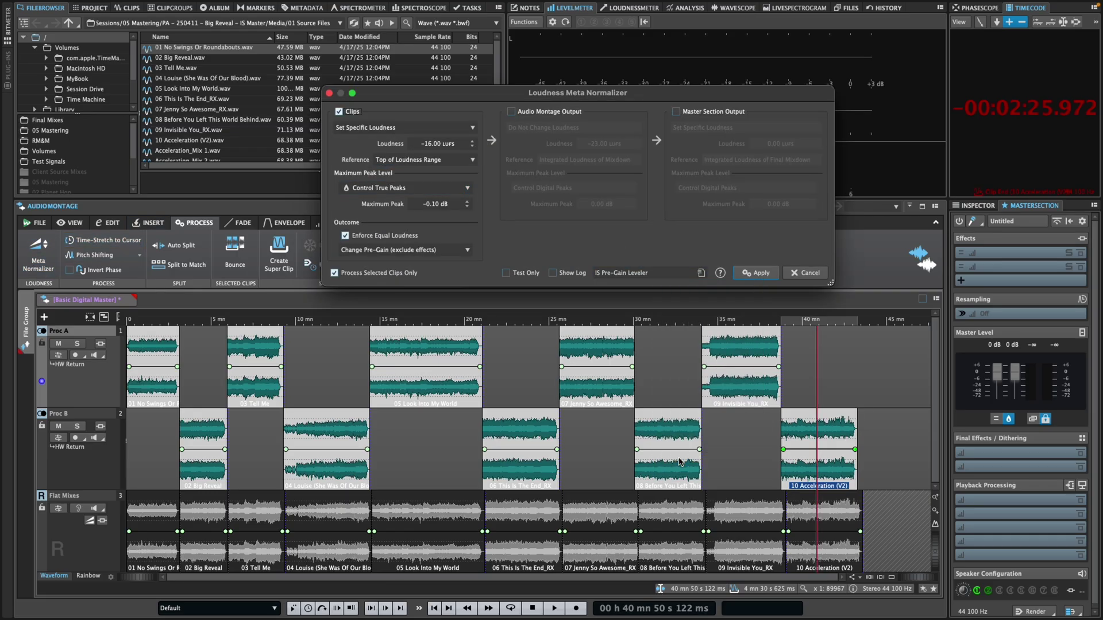
# - Set clips to a specific loudness of −16 LUFS using Top of Loudness Range, and apply
pyautogui.moveTo(467, 96); pyautogui.dragTo(420, 153)
pyautogui.click(405, 182)
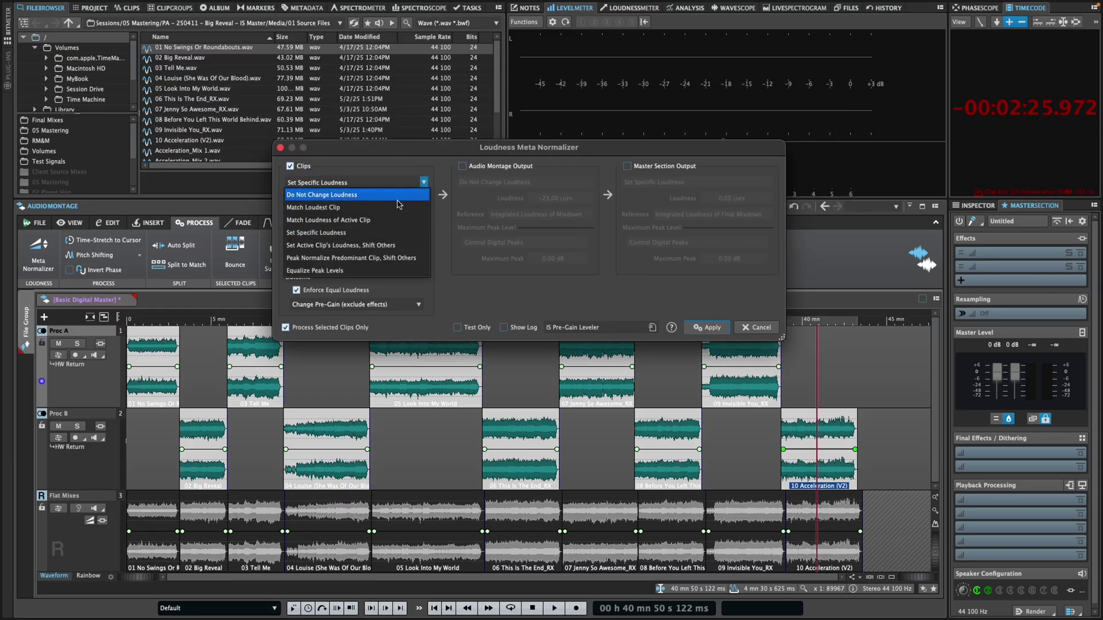
pyautogui.click(391, 232)
pyautogui.click(421, 216)
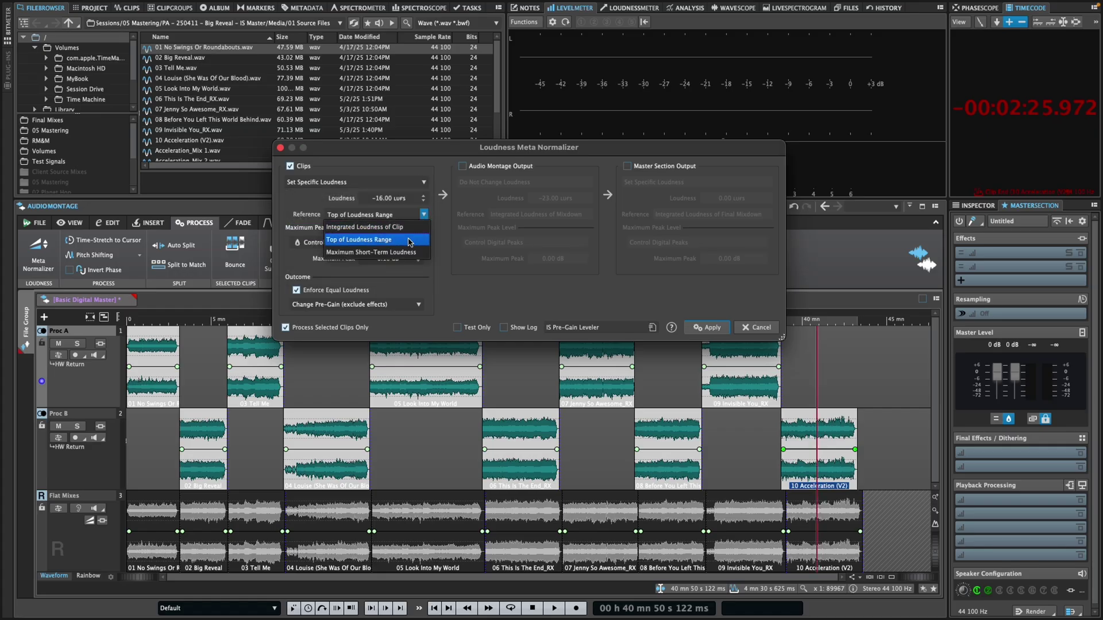
pyautogui.click(444, 199)
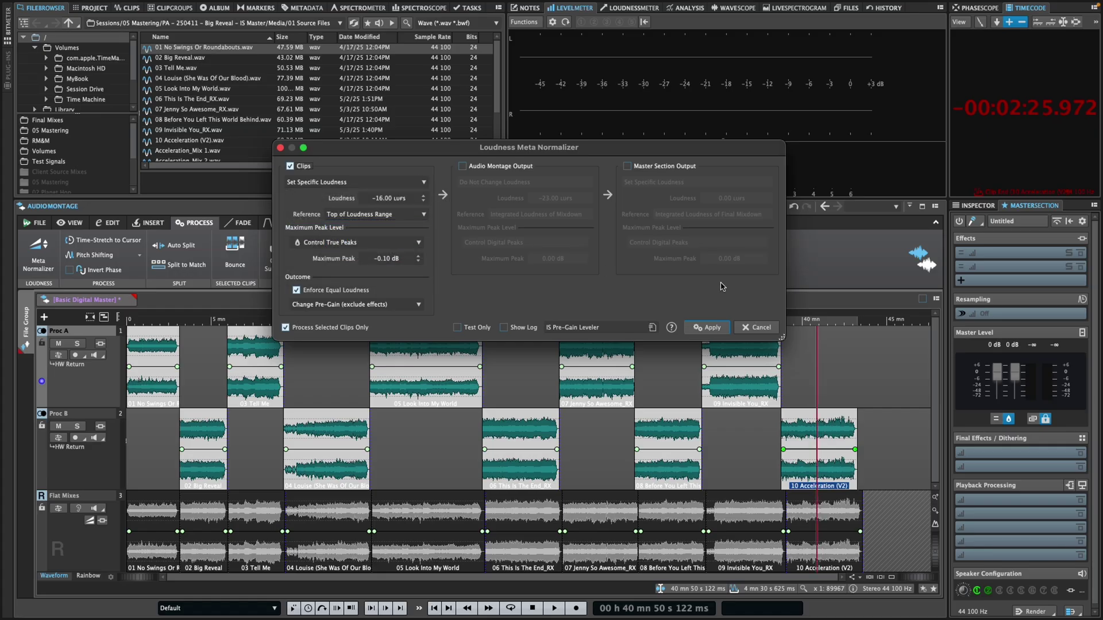
pyautogui.click(712, 328)
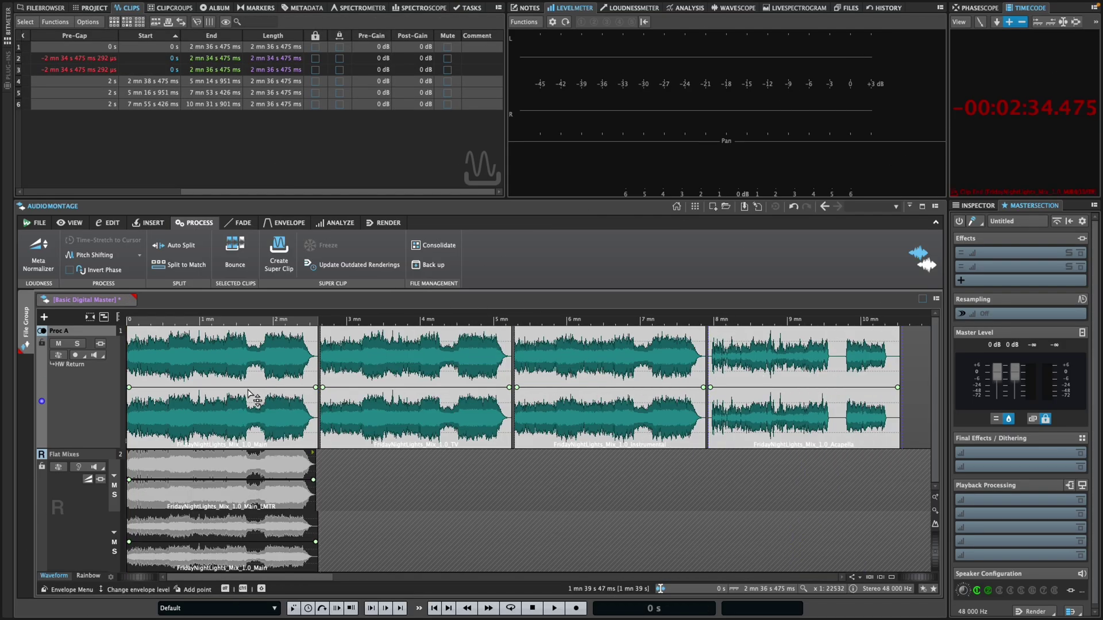
# - Load IS Pre-Gain – Single + Alts, set the first main clip to −16 LUFS shifting others, and apply
pyautogui.click(247, 391)
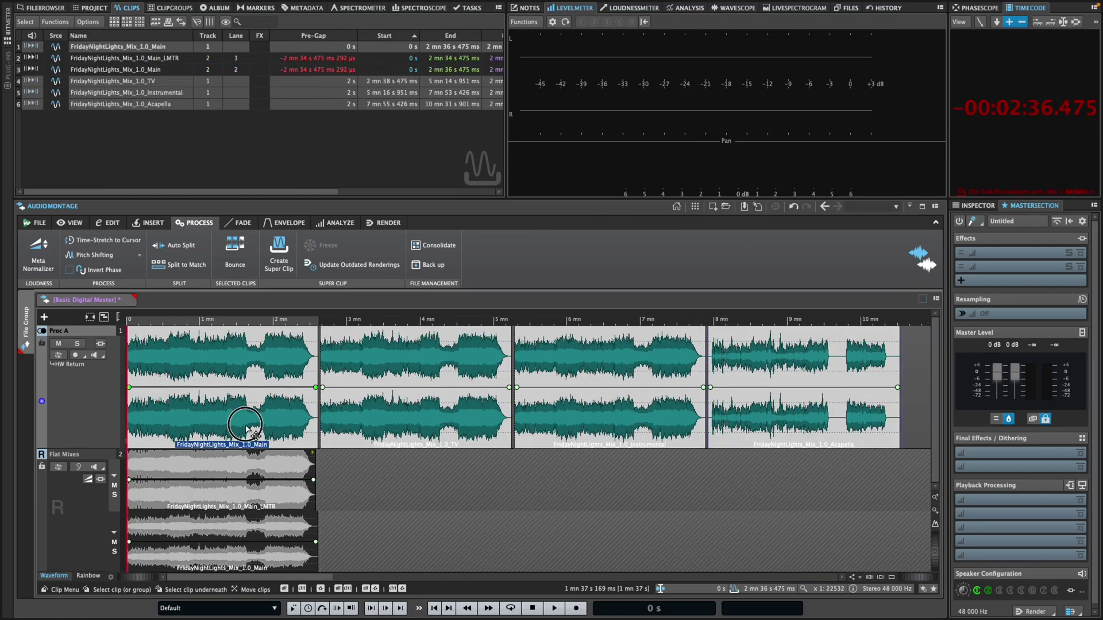
pyautogui.click(34, 259)
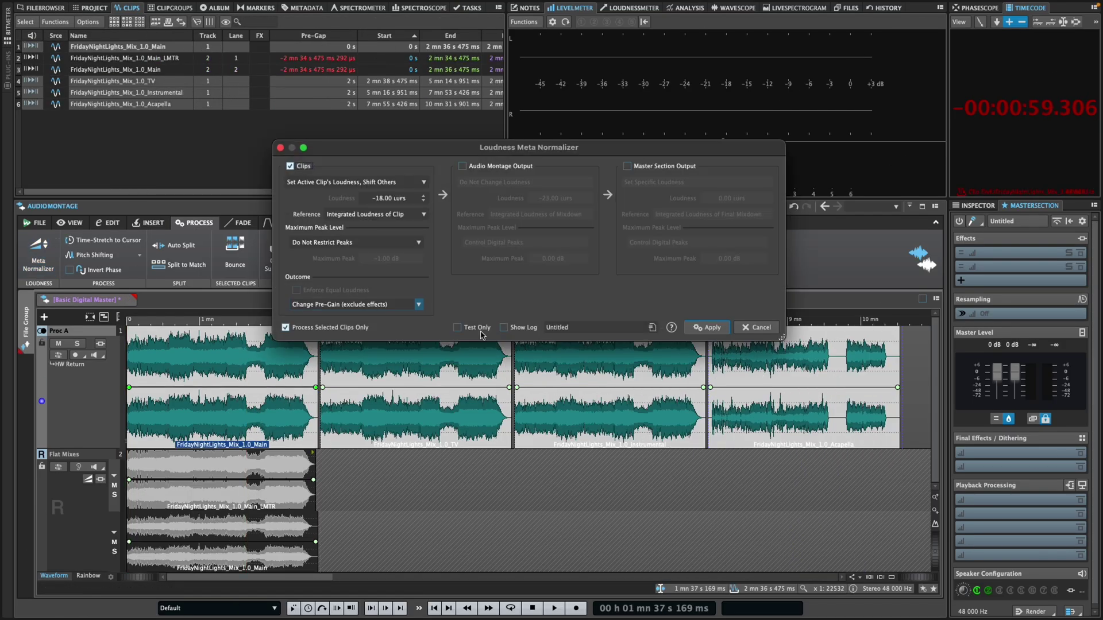
pyautogui.click(652, 328)
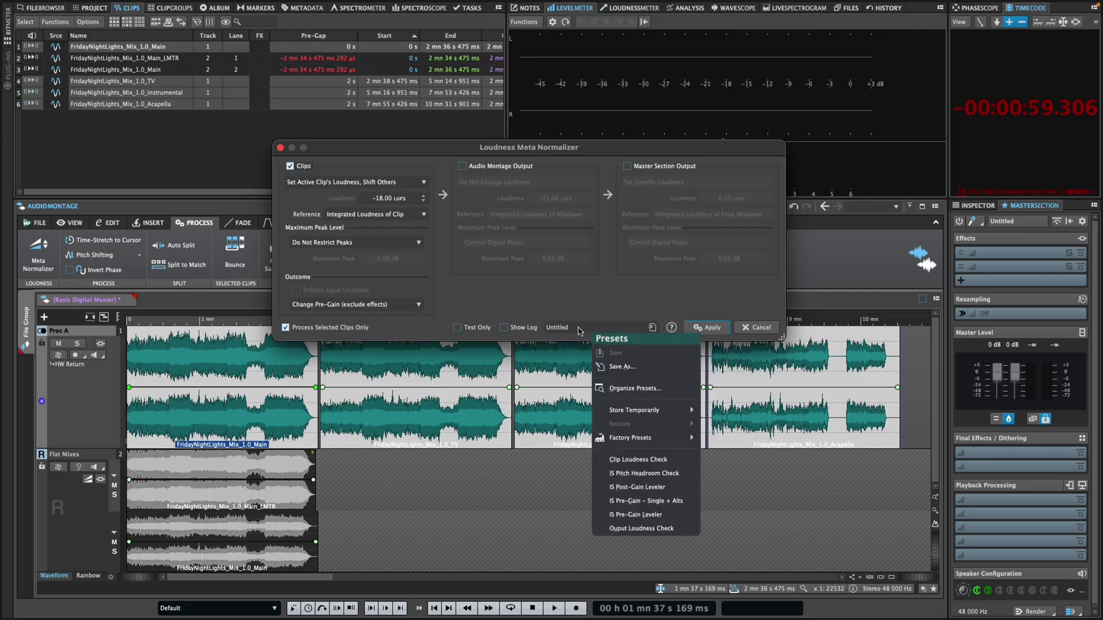
pyautogui.click(635, 502)
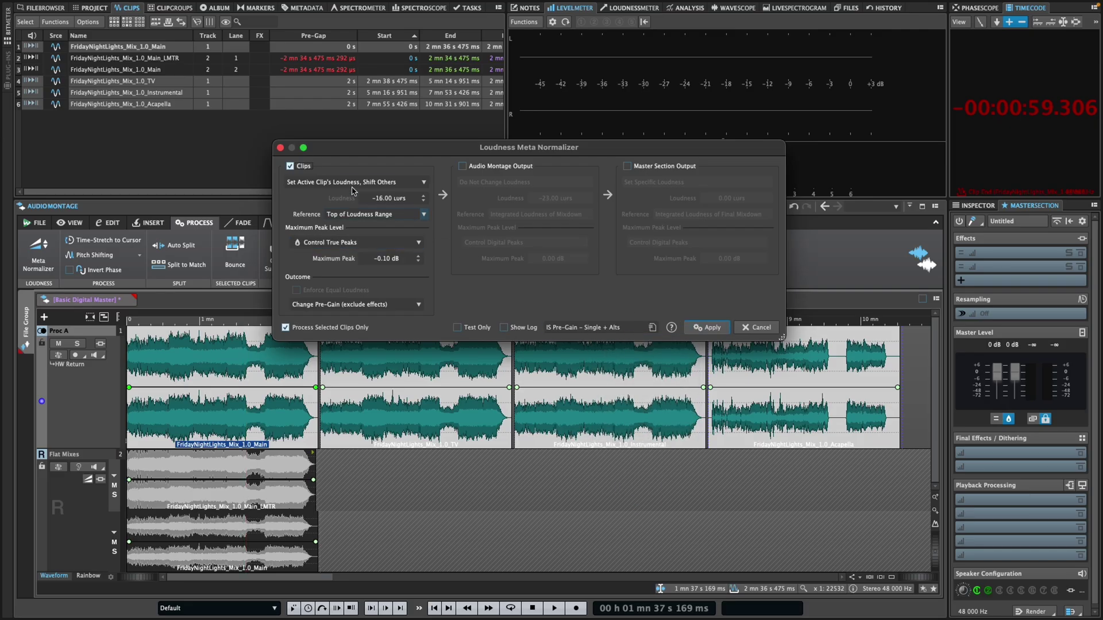
pyautogui.click(424, 182)
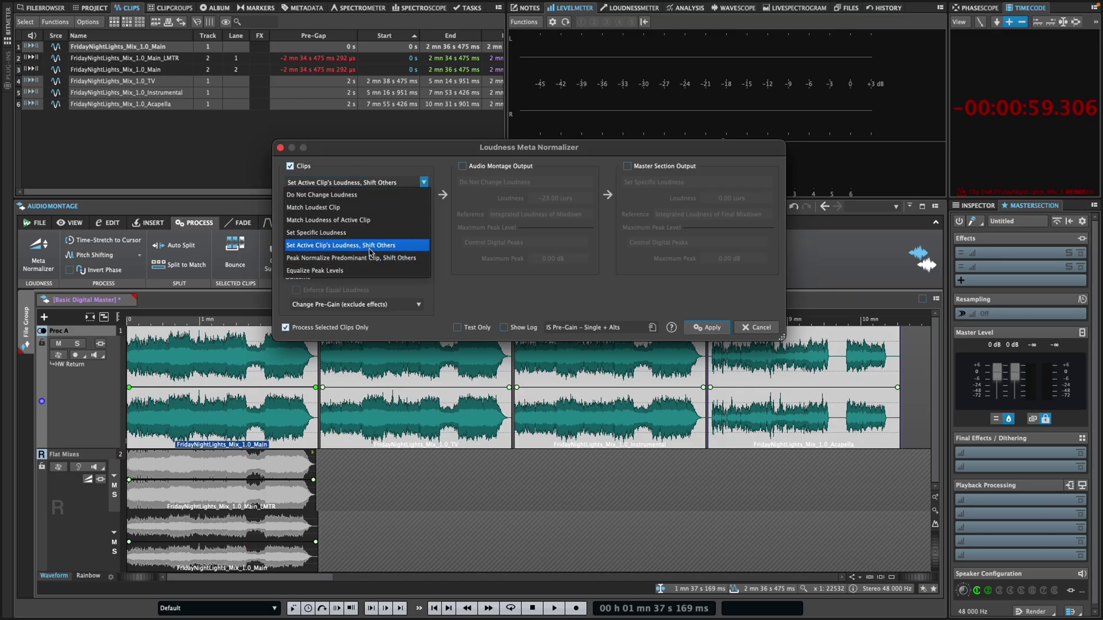
pyautogui.click(345, 246)
pyautogui.click(712, 328)
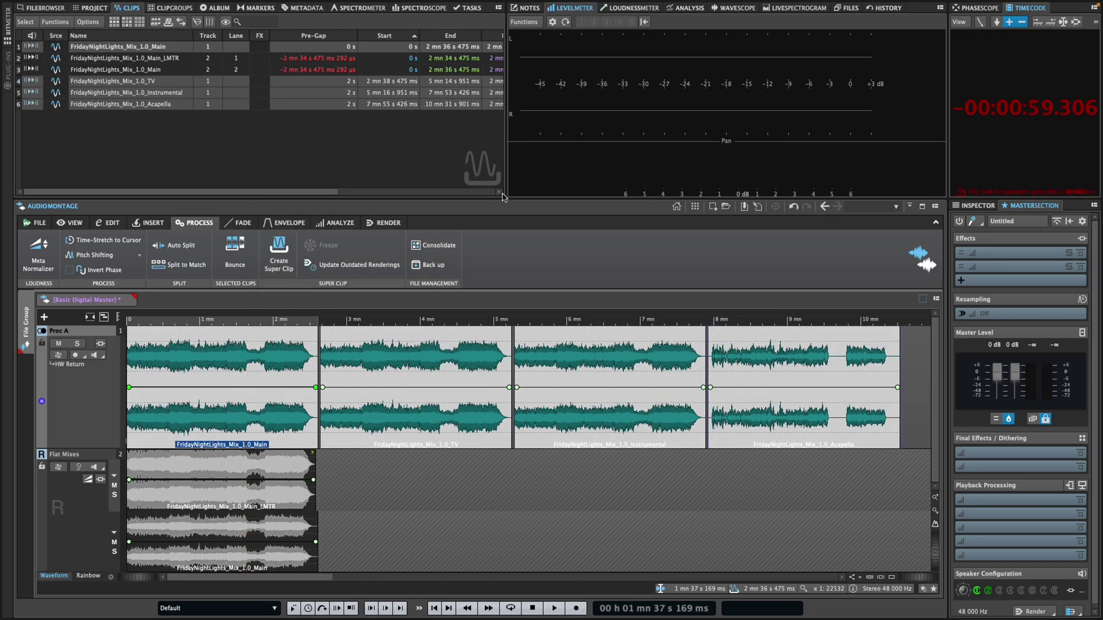
pyautogui.hscroll(5, 448, 125)
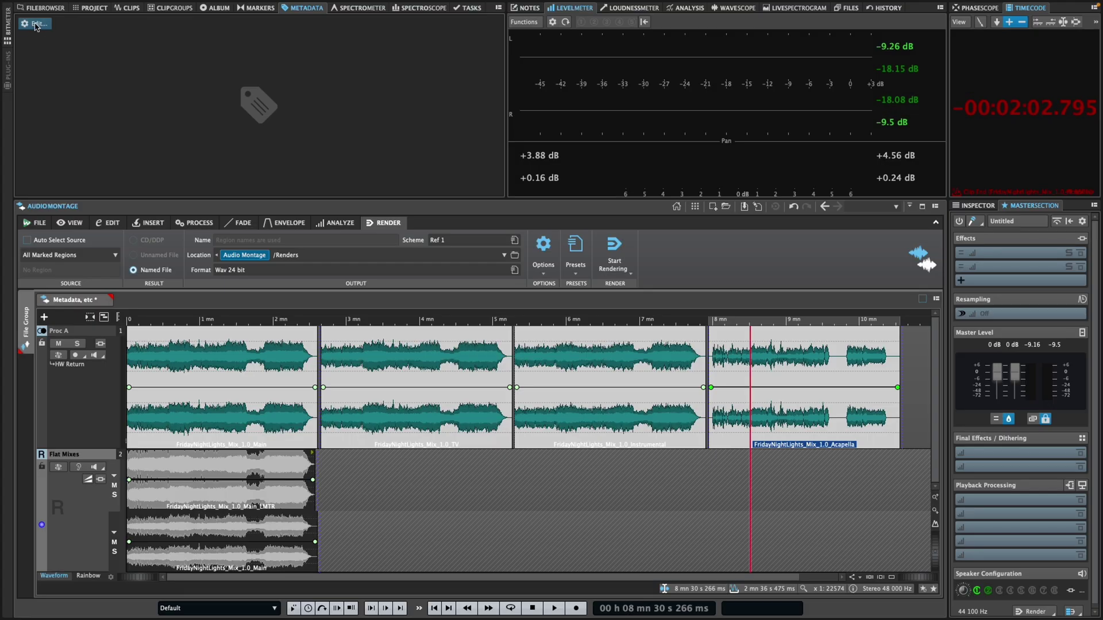
# - Load the IS Complete preset into the montage metadata and confirm
pyautogui.click(36, 24)
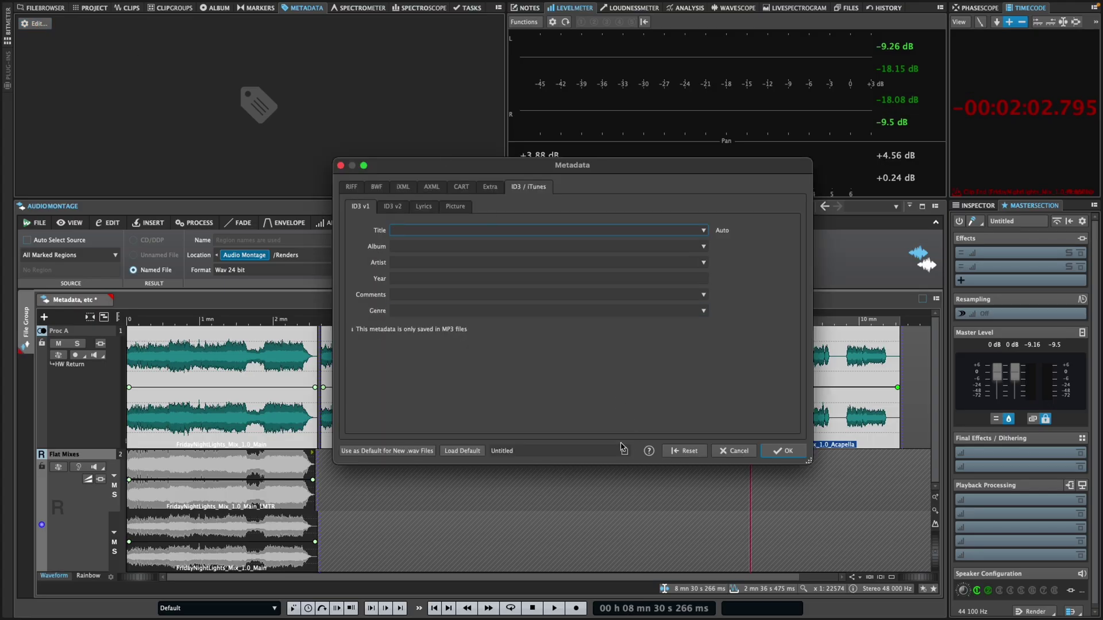
pyautogui.click(580, 451)
pyautogui.click(626, 555)
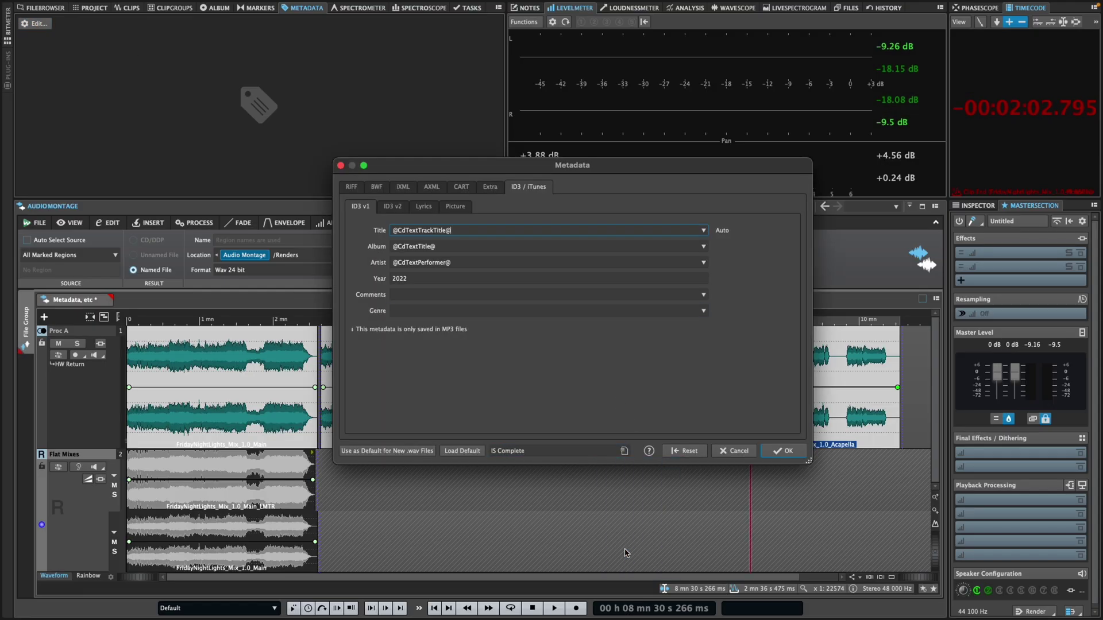
pyautogui.click(784, 452)
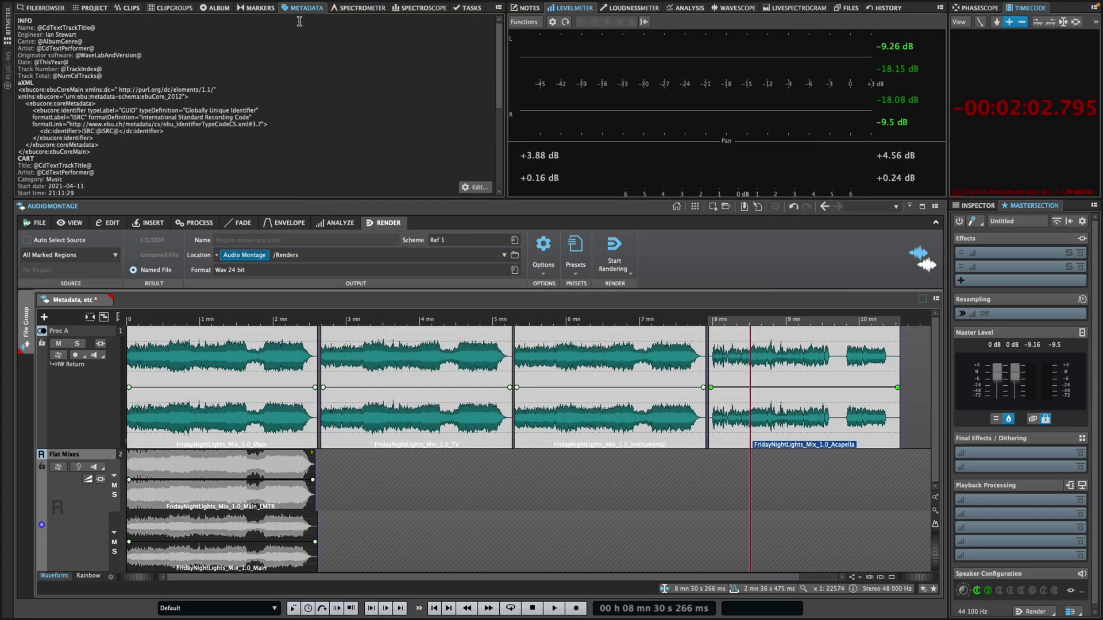
# - Set the metadata year to 2025 and review the BWF, AXML and ID3 v2 tabs
pyautogui.click(476, 187)
pyautogui.click(446, 279)
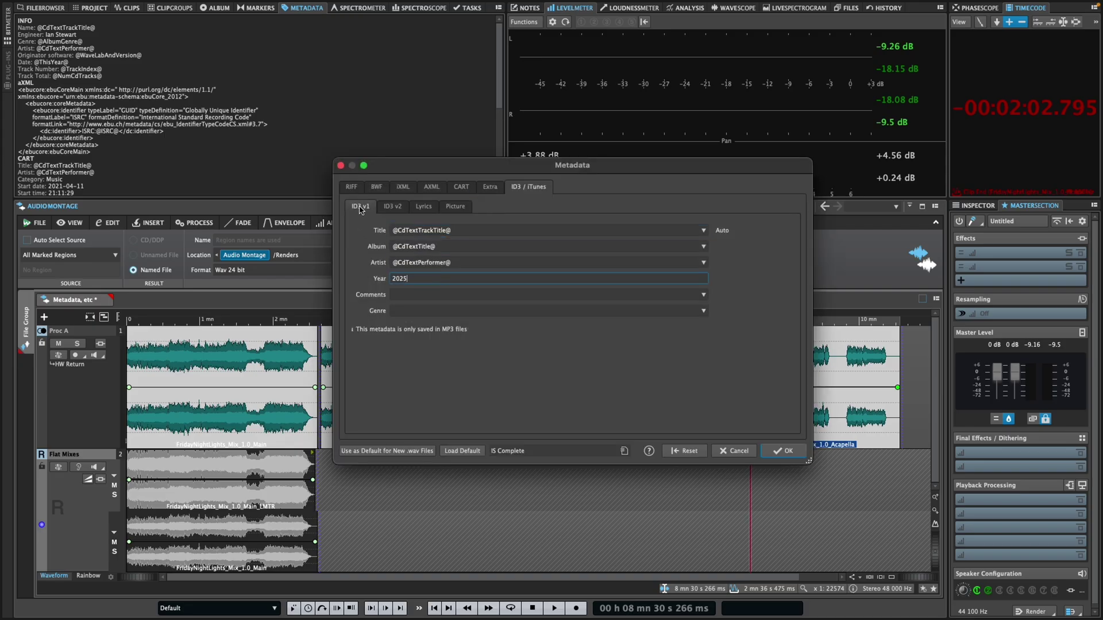
pyautogui.click(390, 207)
pyautogui.click(377, 186)
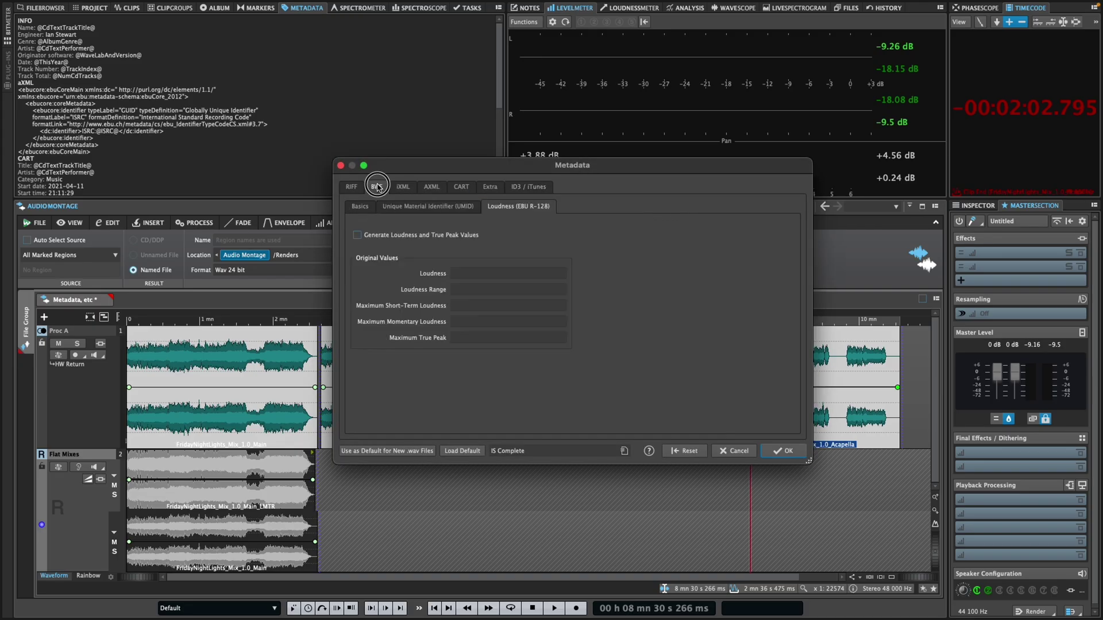
pyautogui.click(431, 186)
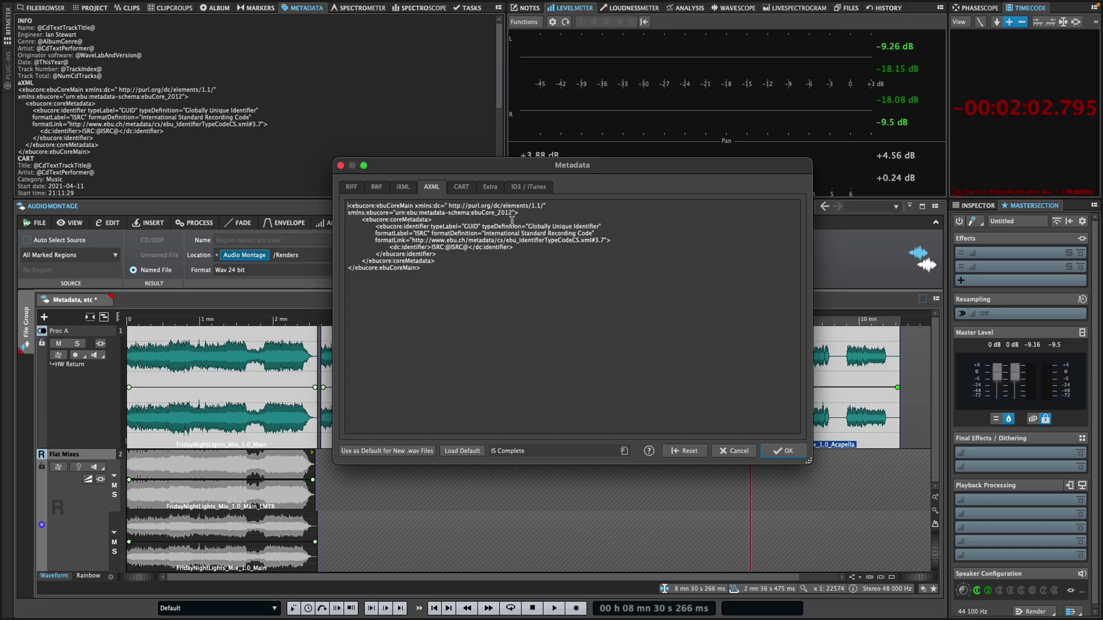
pyautogui.click(540, 188)
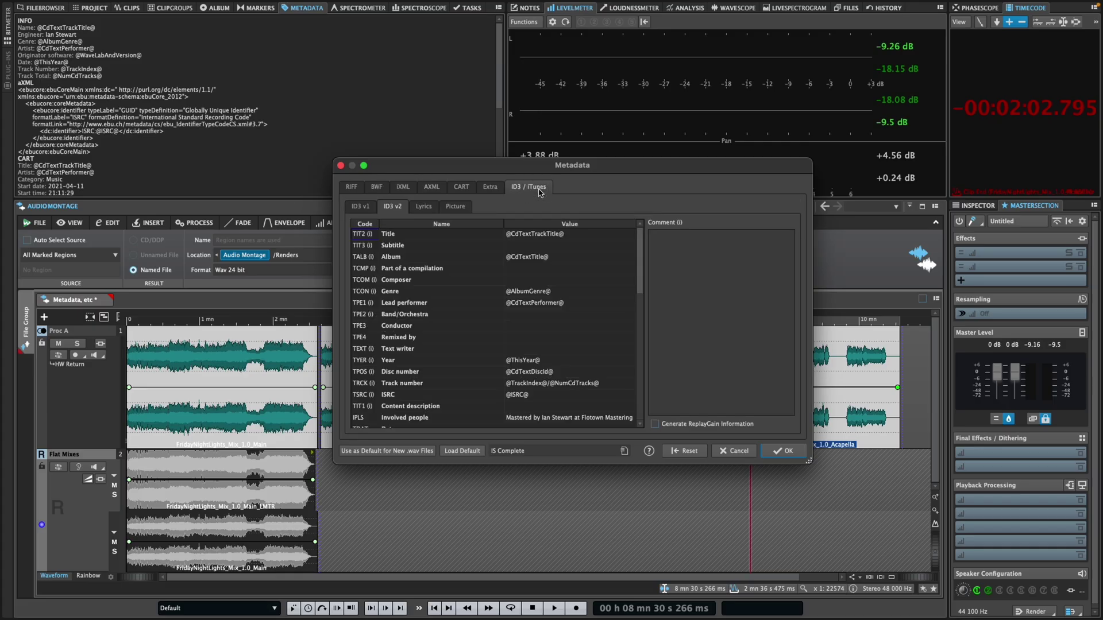
# - Check the ID3 v2 title, album, genre, lead performer and year values, then confirm
pyautogui.doubleClick(534, 234)
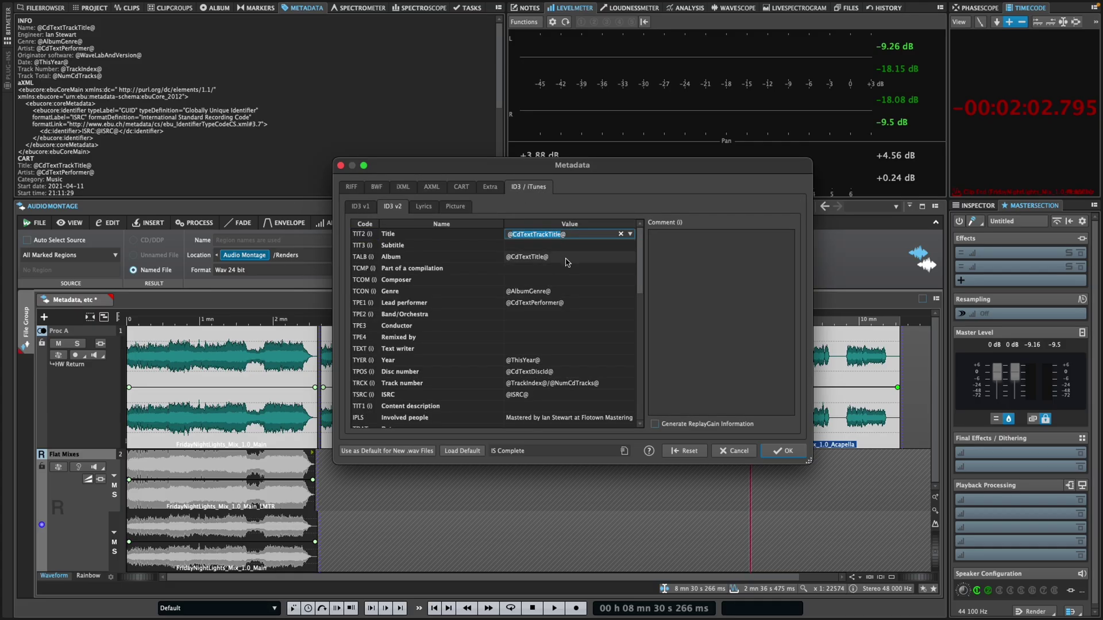
pyautogui.doubleClick(566, 259)
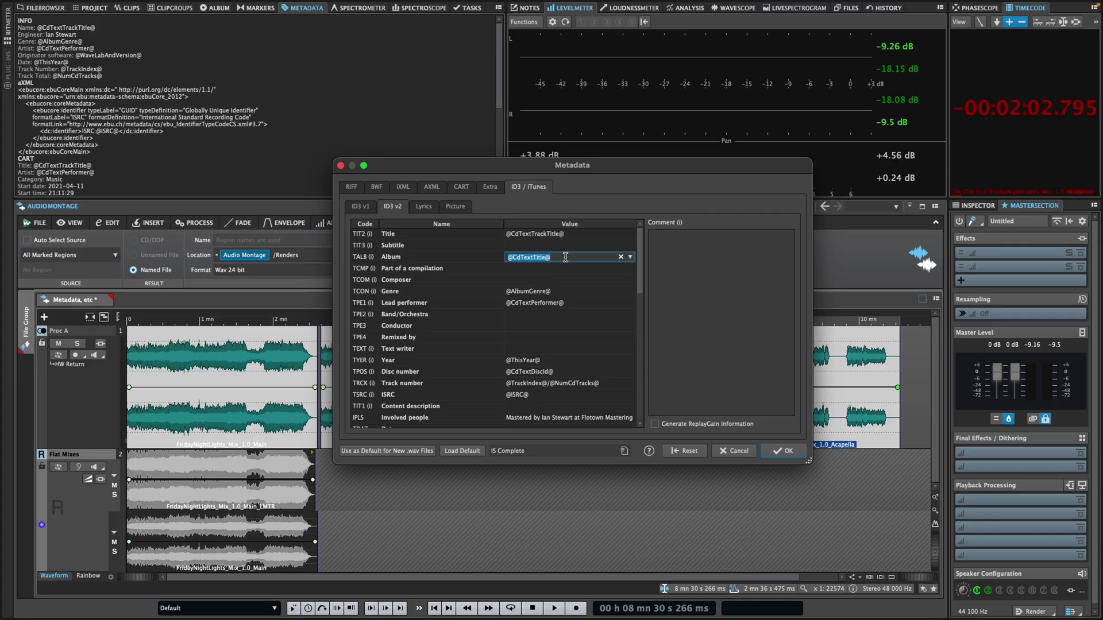
pyautogui.doubleClick(572, 292)
pyautogui.doubleClick(572, 303)
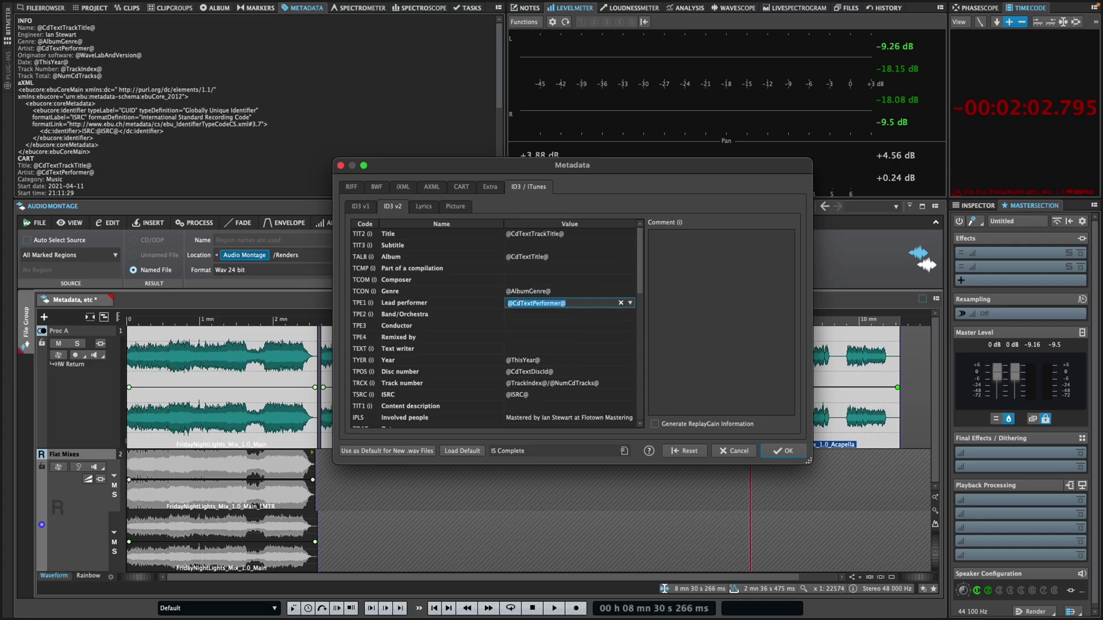
pyautogui.doubleClick(571, 360)
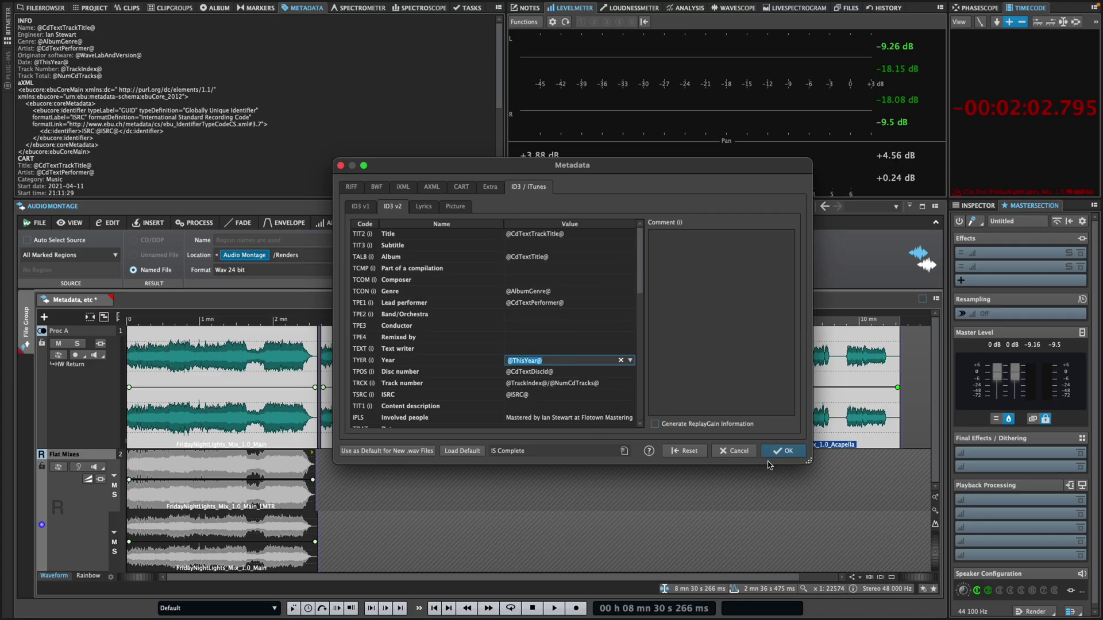
pyautogui.click(783, 452)
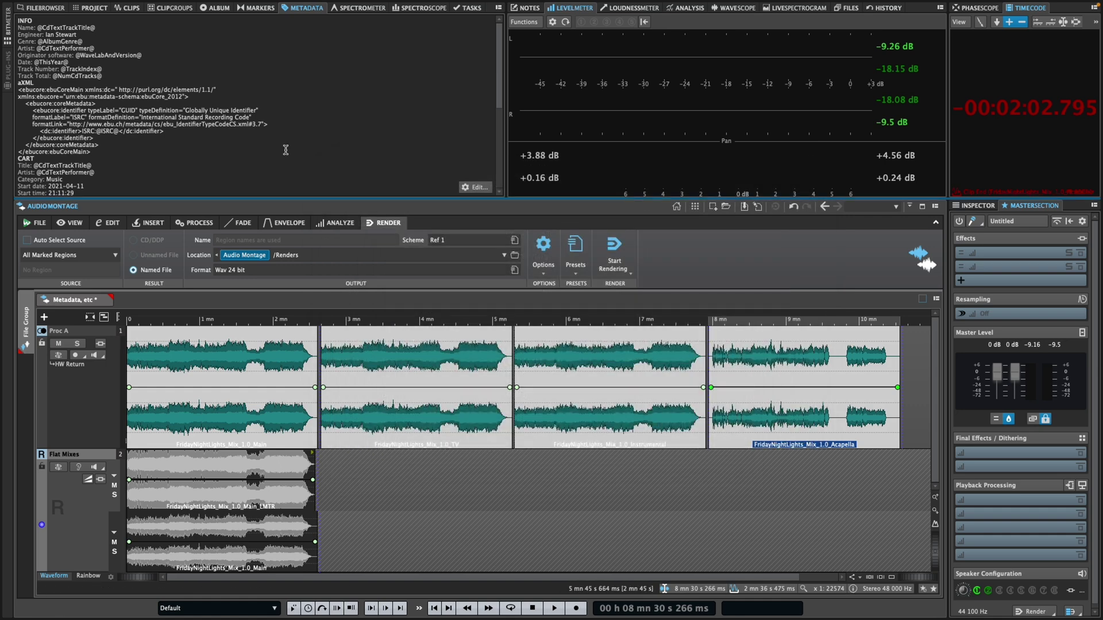
pyautogui.click(217, 11)
# - Enter album CD metadata: title 'Title', year 2025 and genre Pop, then confirm
pyautogui.click(143, 22)
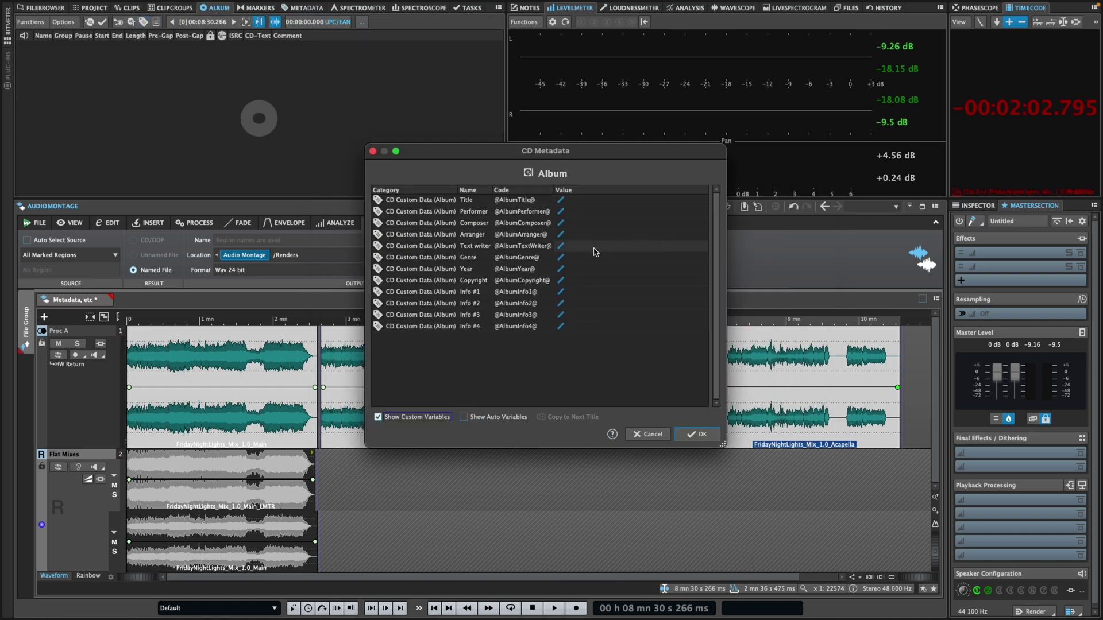
pyautogui.doubleClick(595, 201)
pyautogui.write('T')
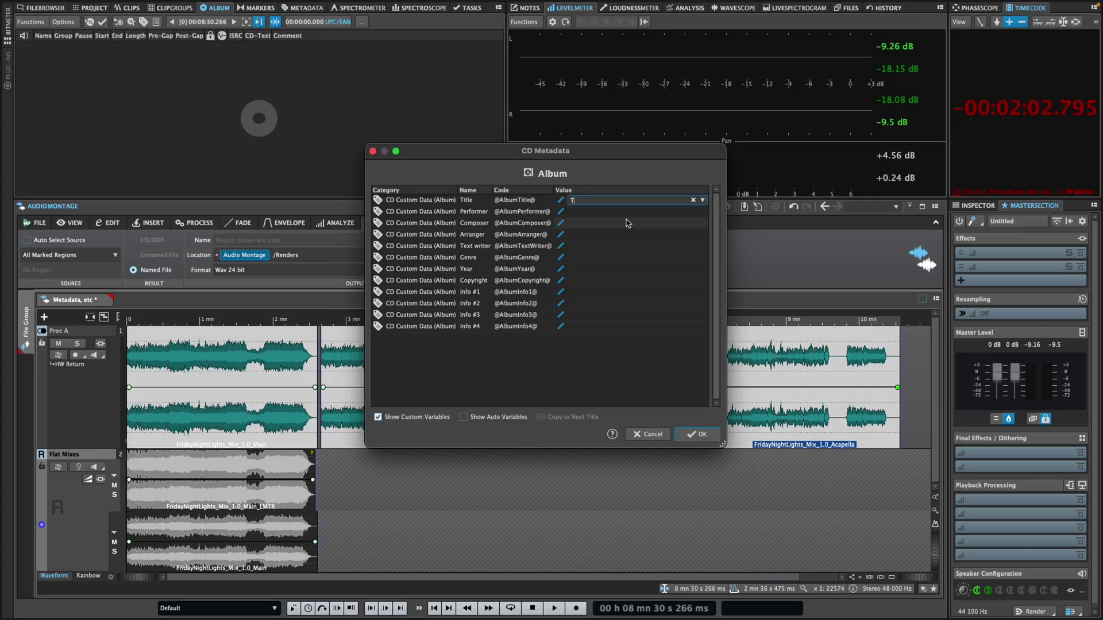
pyautogui.write('itle')
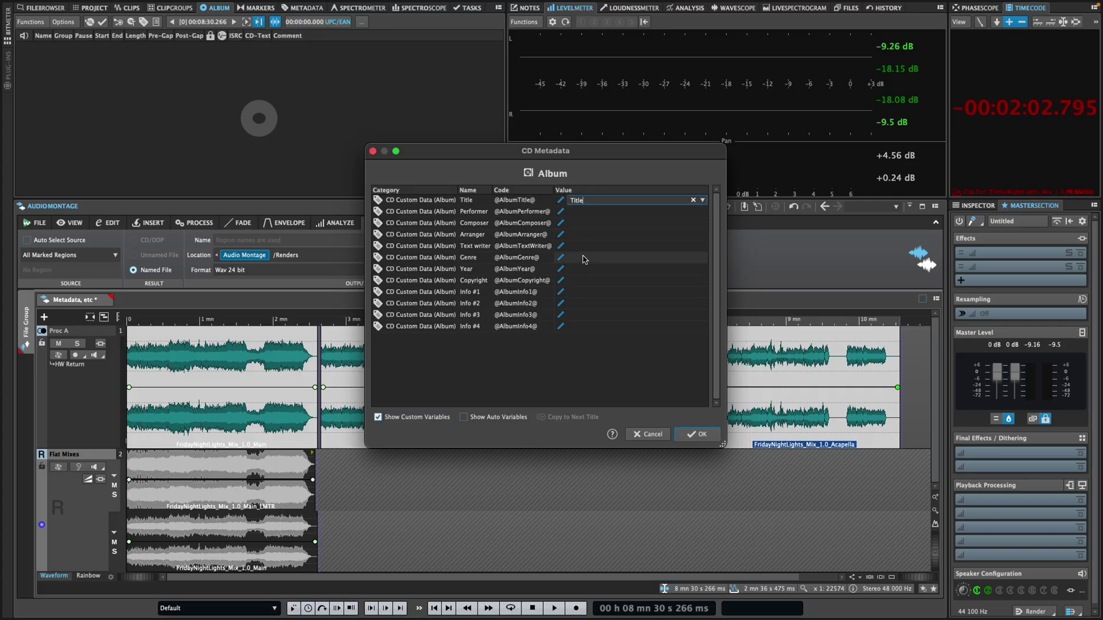
pyautogui.doubleClick(595, 270)
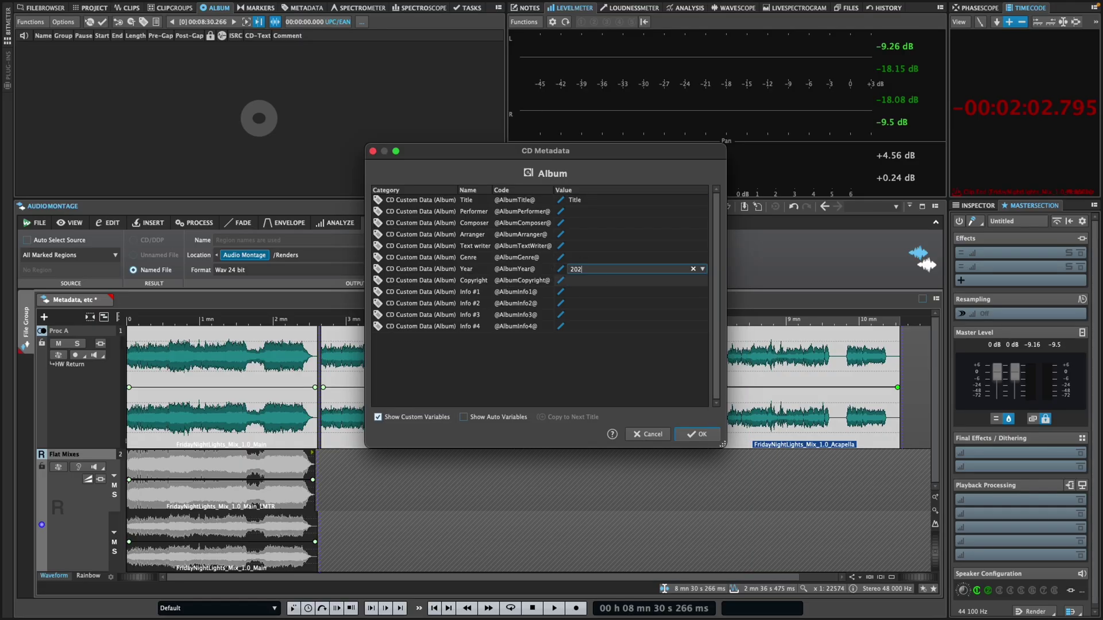
pyautogui.write('2025')
pyautogui.doubleClick(592, 258)
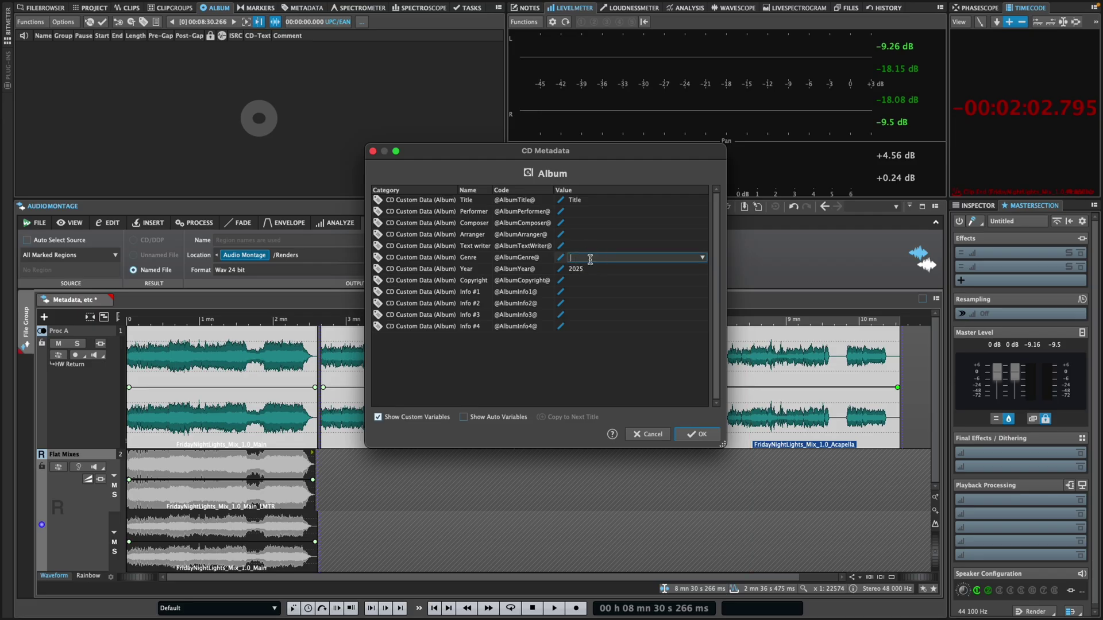
pyautogui.write('Pop')
pyautogui.press('Return')
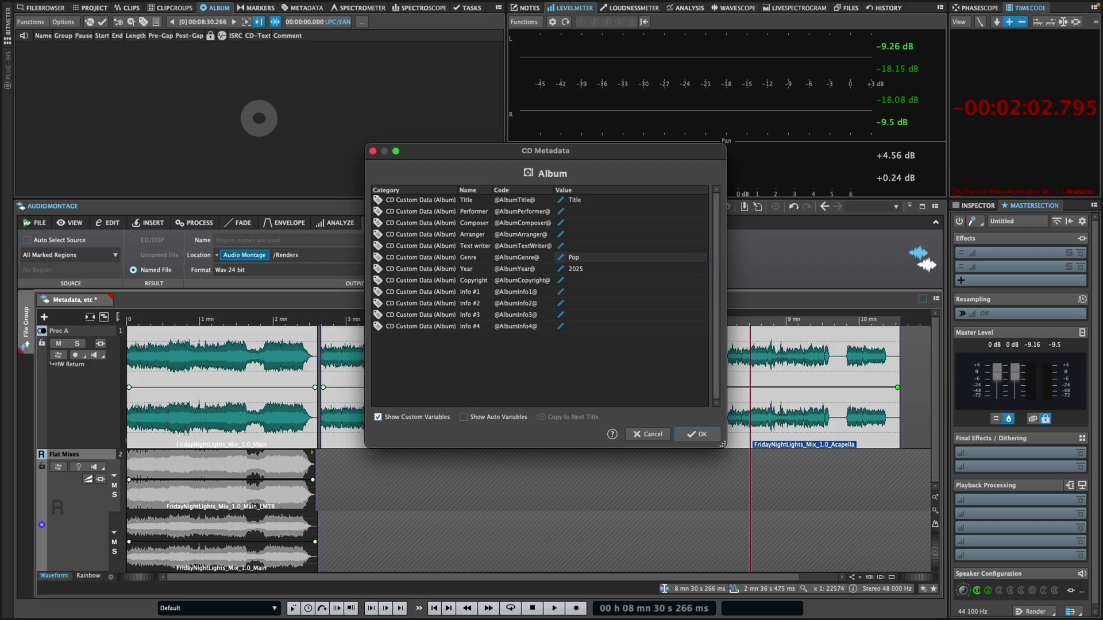
pyautogui.click(696, 435)
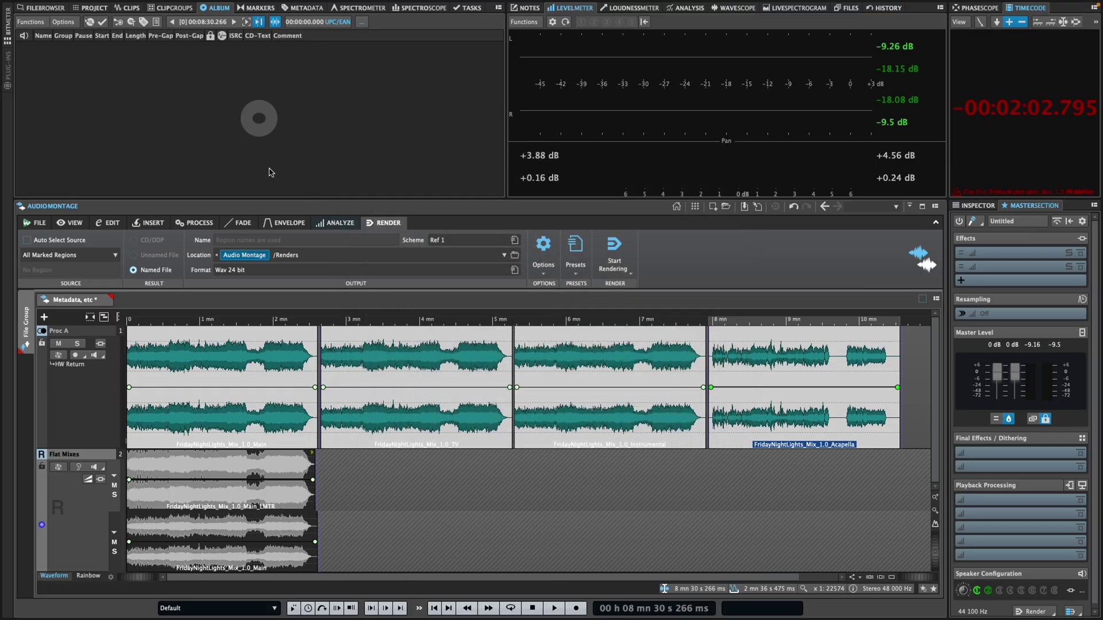
# - Apply the Album Wizard with title markers and ISRC codes starting at US-ISM-25-00001
pyautogui.click(119, 22)
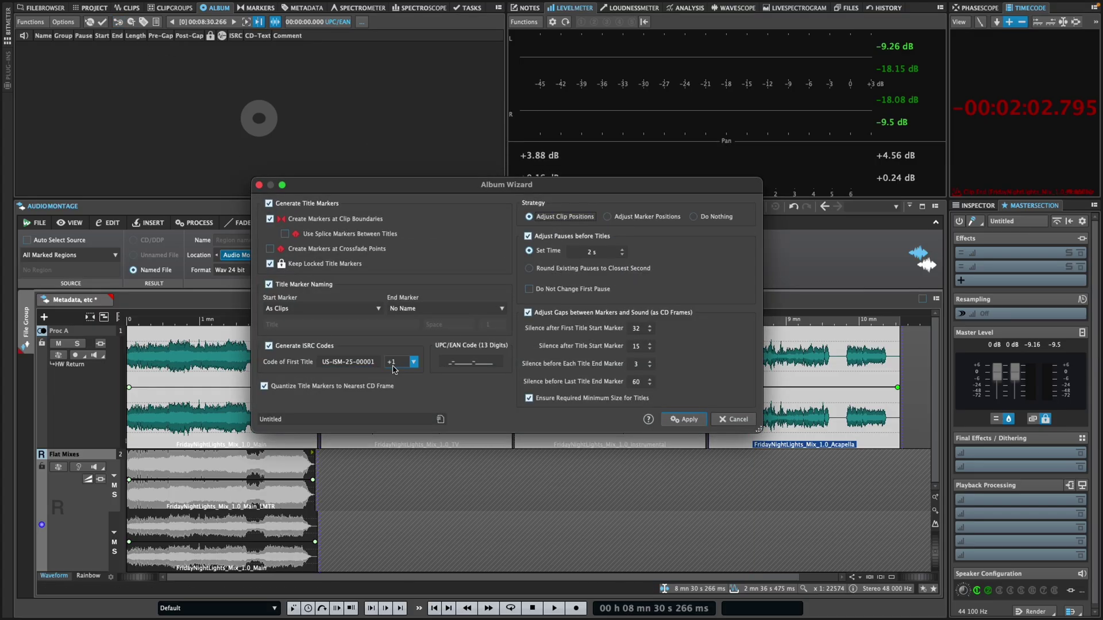
pyautogui.click(684, 420)
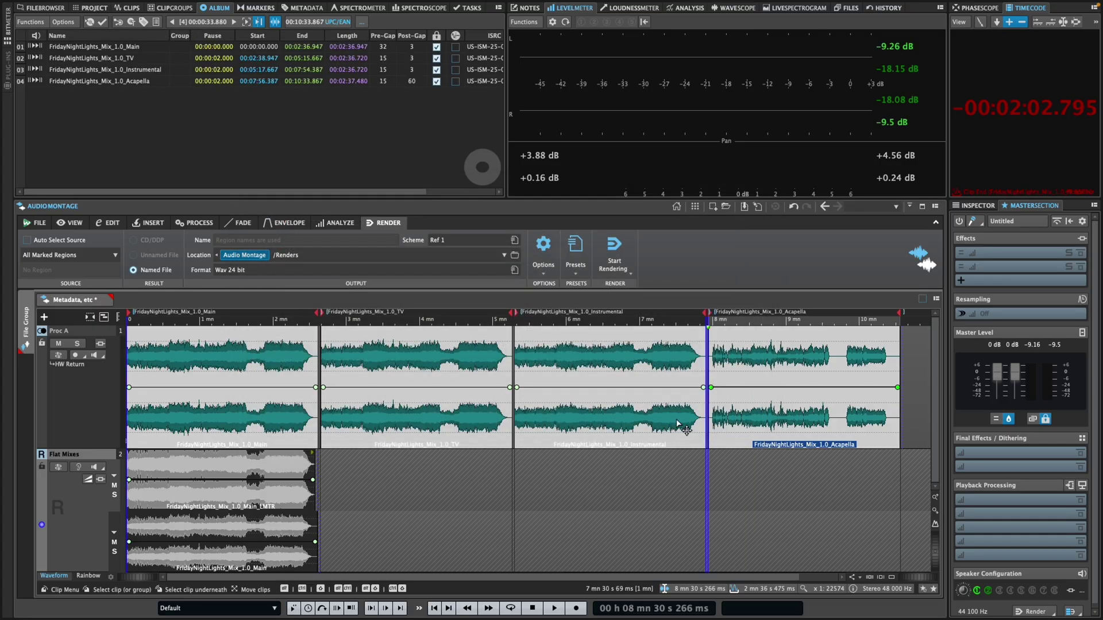
pyautogui.hscroll(3, 432, 145)
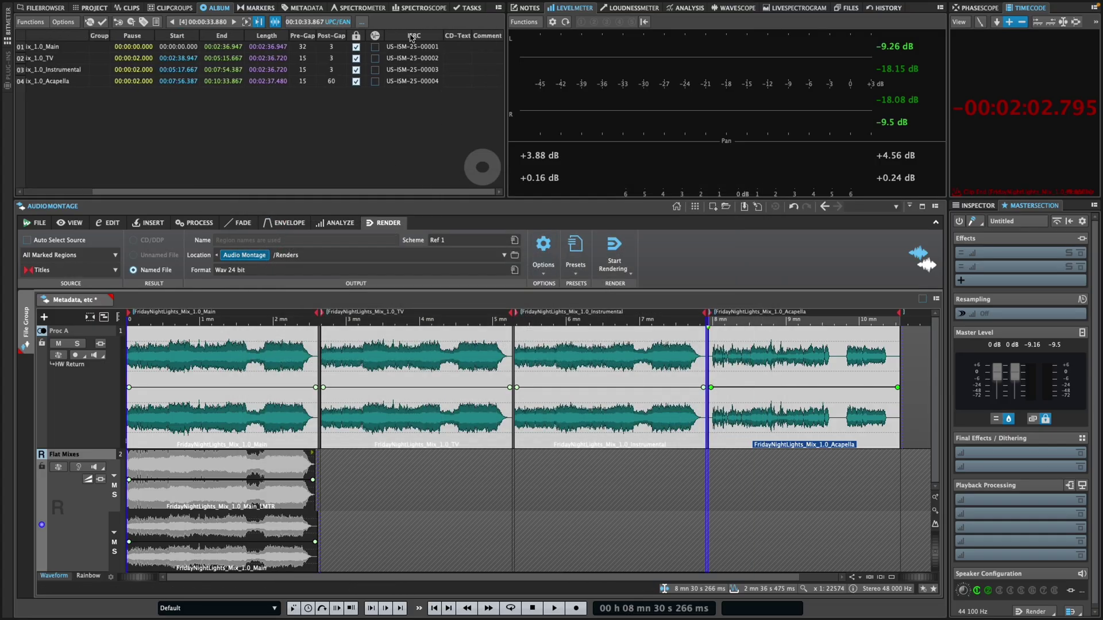
pyautogui.click(612, 254)
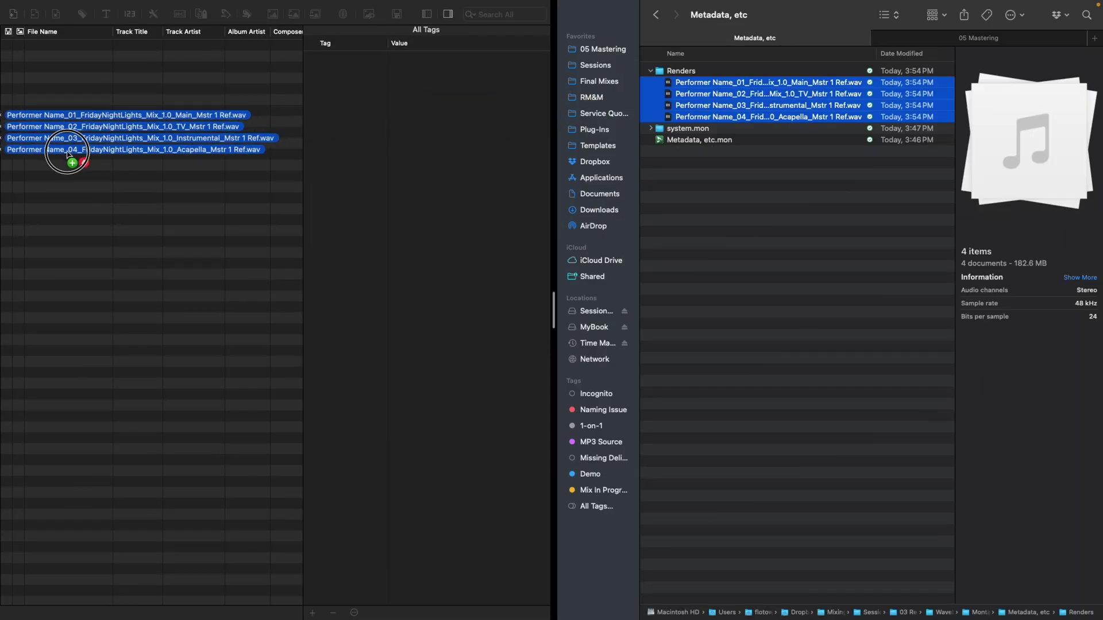
# - Load the four rendered WAVs into the tag editor, review their tags, then remove them all
pyautogui.moveTo(67, 154); pyautogui.dragTo(69, 153)
pyautogui.click(53, 46)
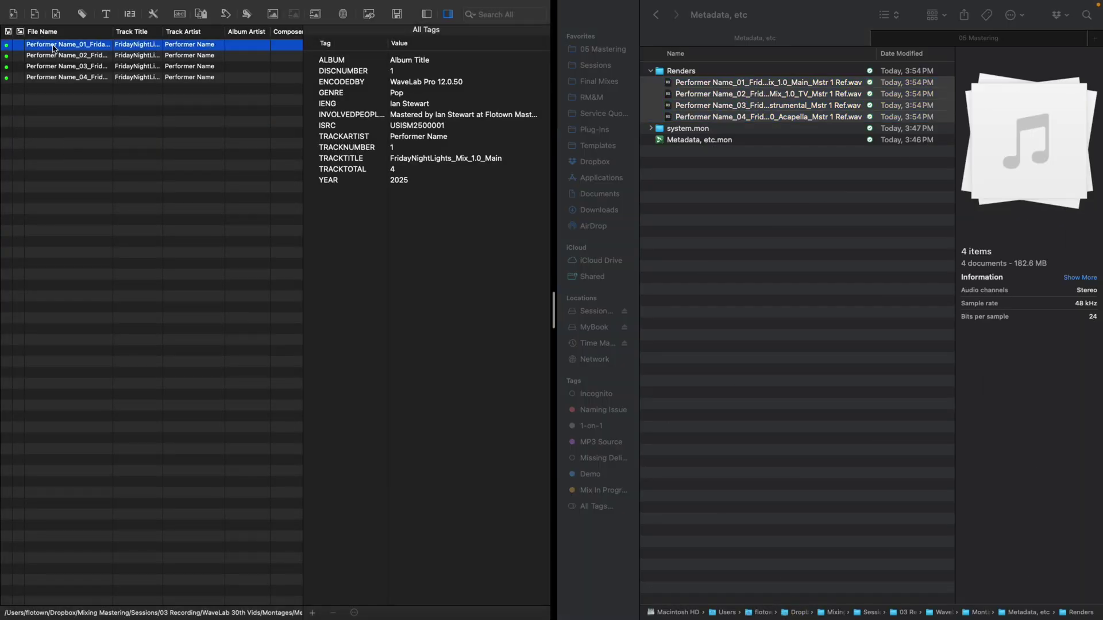
pyautogui.press('Down')
pyautogui.press('Down')
pyautogui.press('Down')
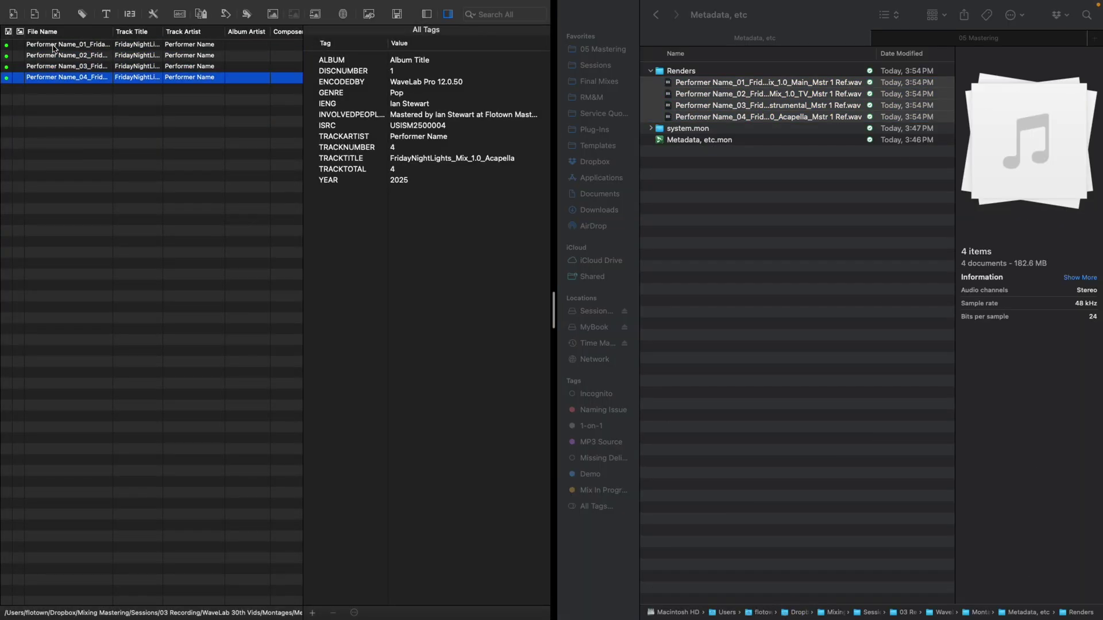
pyautogui.press('Up')
pyautogui.press('Up')
pyautogui.press('Up')
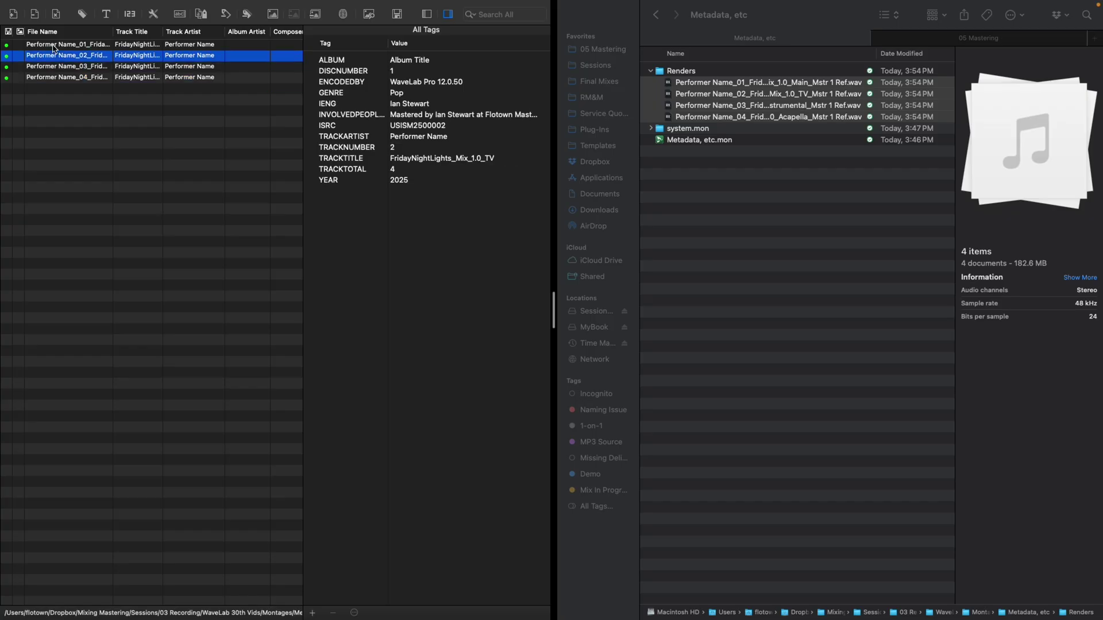
pyautogui.hotkey('shift', 'Down')
pyautogui.hotkey('shift', 'Down')
pyautogui.hotkey('shift', 'Down')
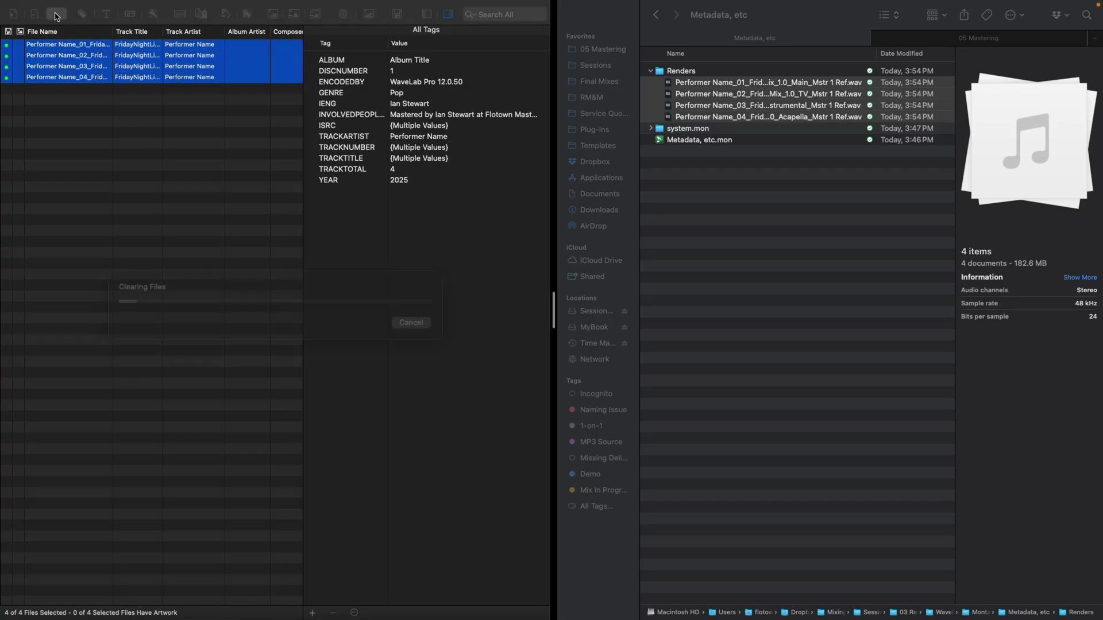
pyautogui.click(56, 15)
# - Drag the four renders into WaveLab, then load the new renders back into the tag editor
pyautogui.moveTo(734, 86); pyautogui.dragTo(294, 374)
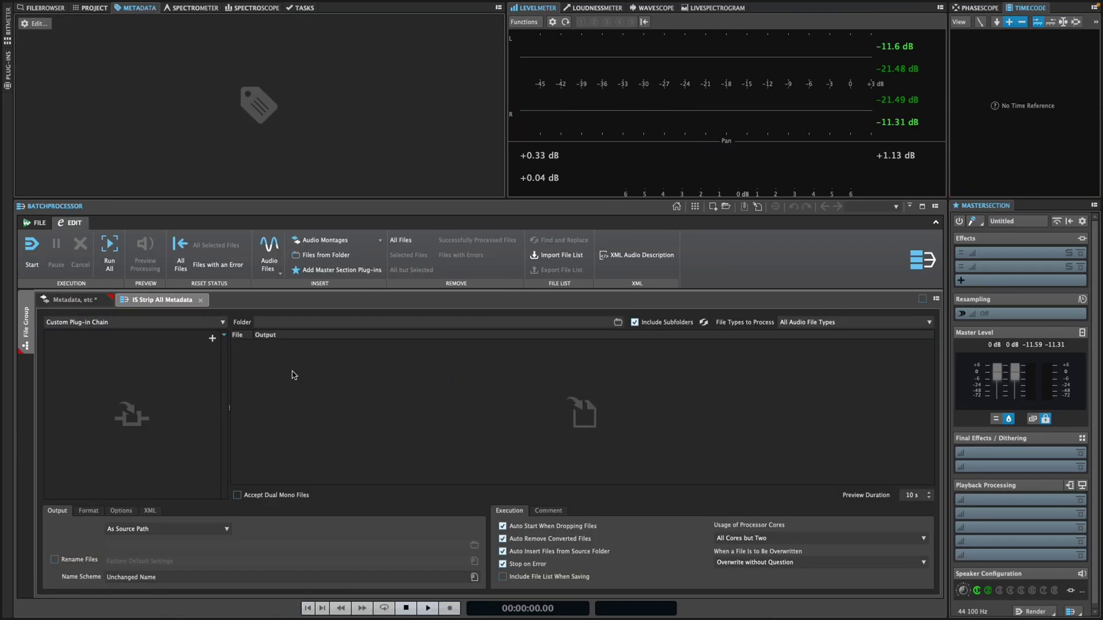
pyautogui.hotkey('ctrl', 'Left')
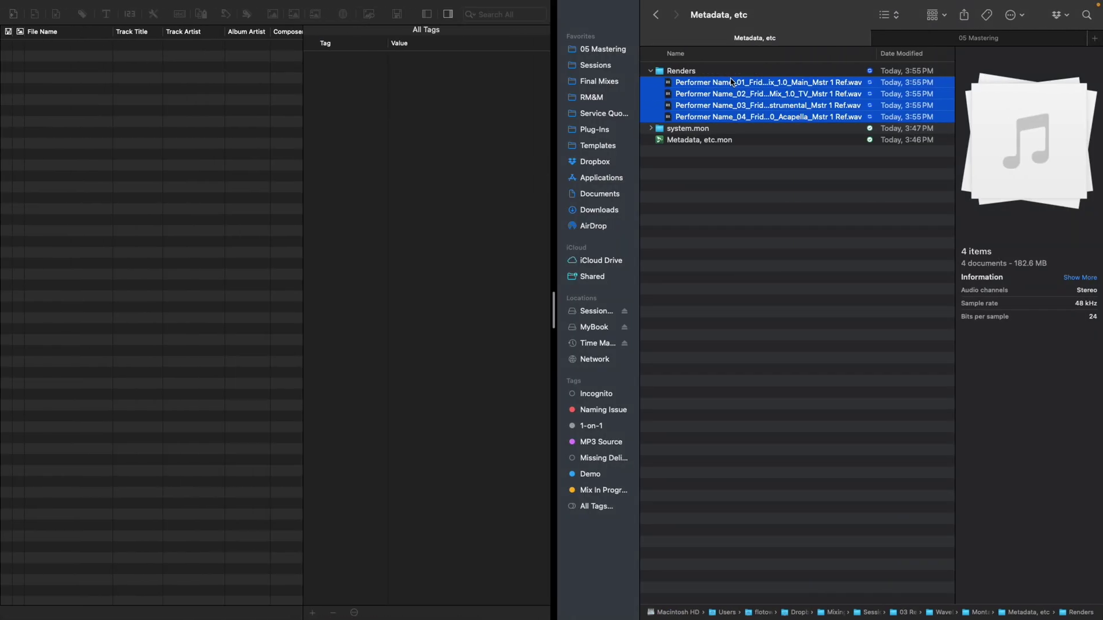
pyautogui.moveTo(733, 82); pyautogui.dragTo(137, 146)
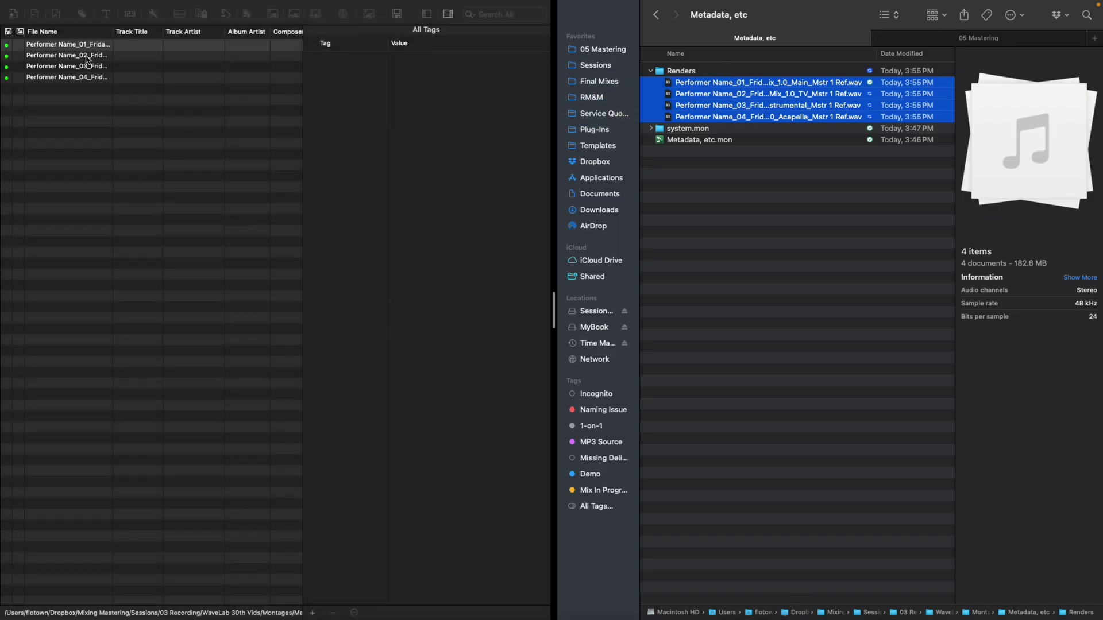
# - Select the first reloaded WAV and step down through the files checking their tags
pyautogui.click(75, 44)
pyautogui.press('Down')
pyautogui.press('Down')
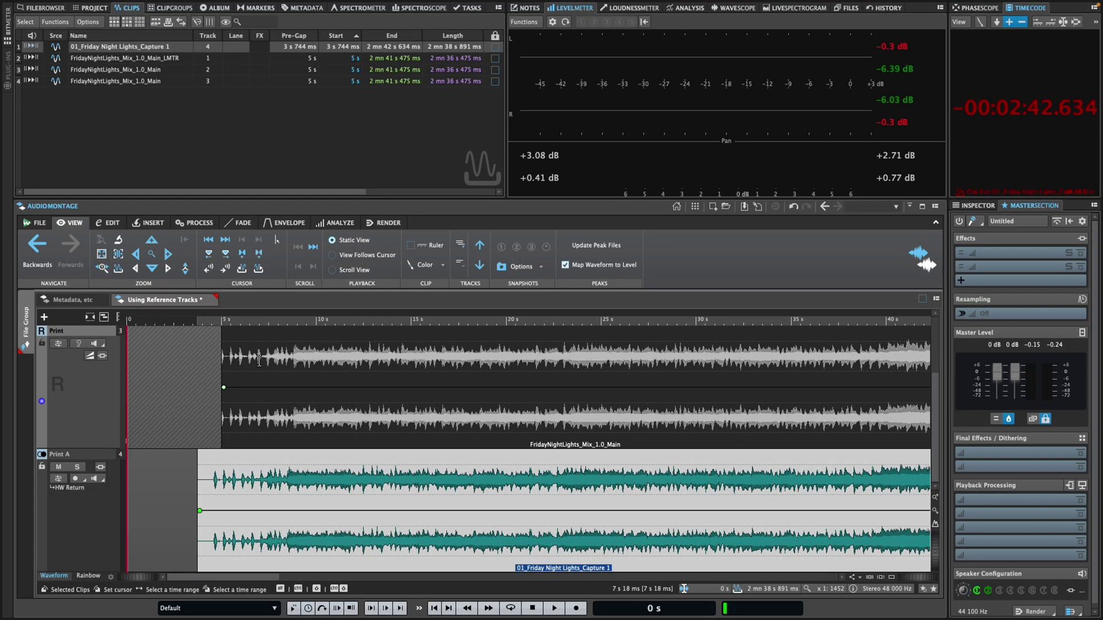
# - Align the Capture 1 clip to the Print clip's 7–14 s range by audio correlation, then zoom in to check
pyautogui.click(267, 362)
pyautogui.moveTo(267, 362); pyautogui.dragTo(399, 381)
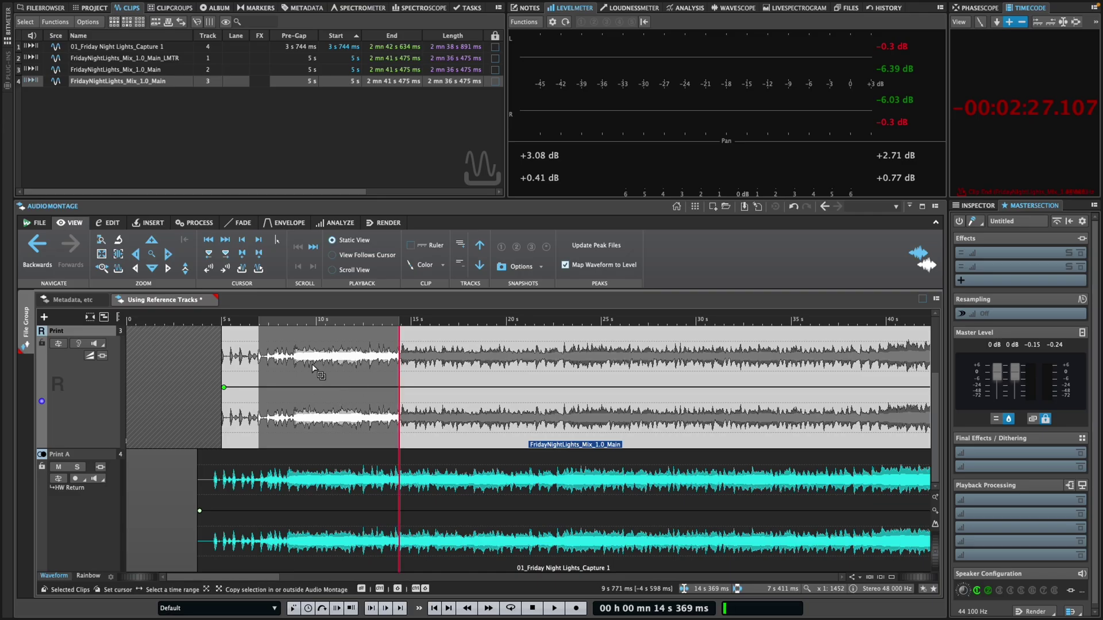
pyautogui.click(316, 506)
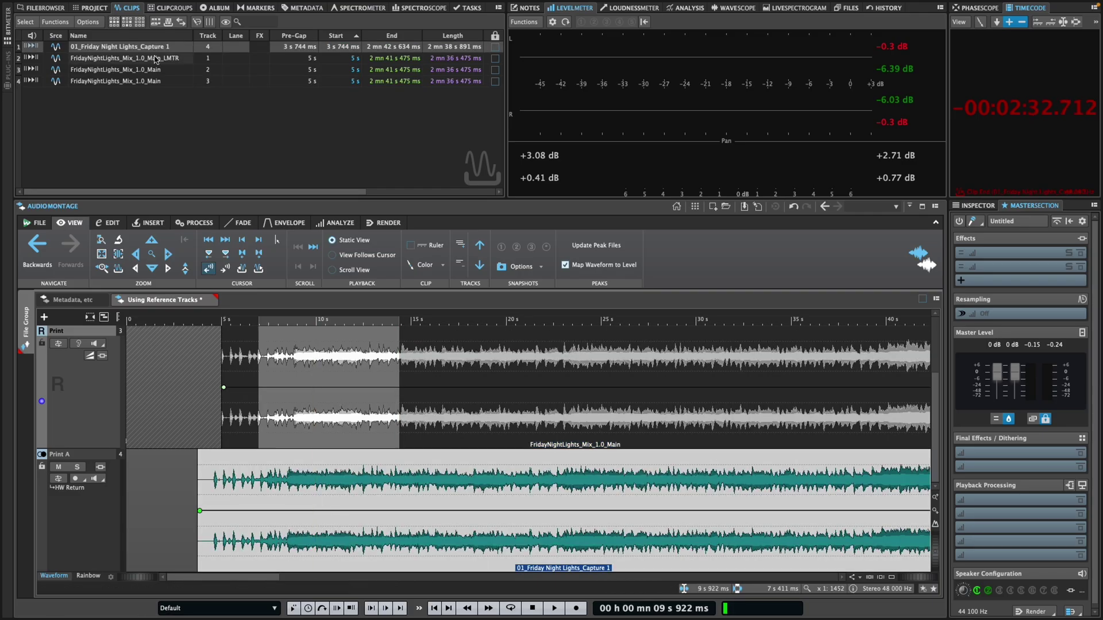
pyautogui.click(56, 23)
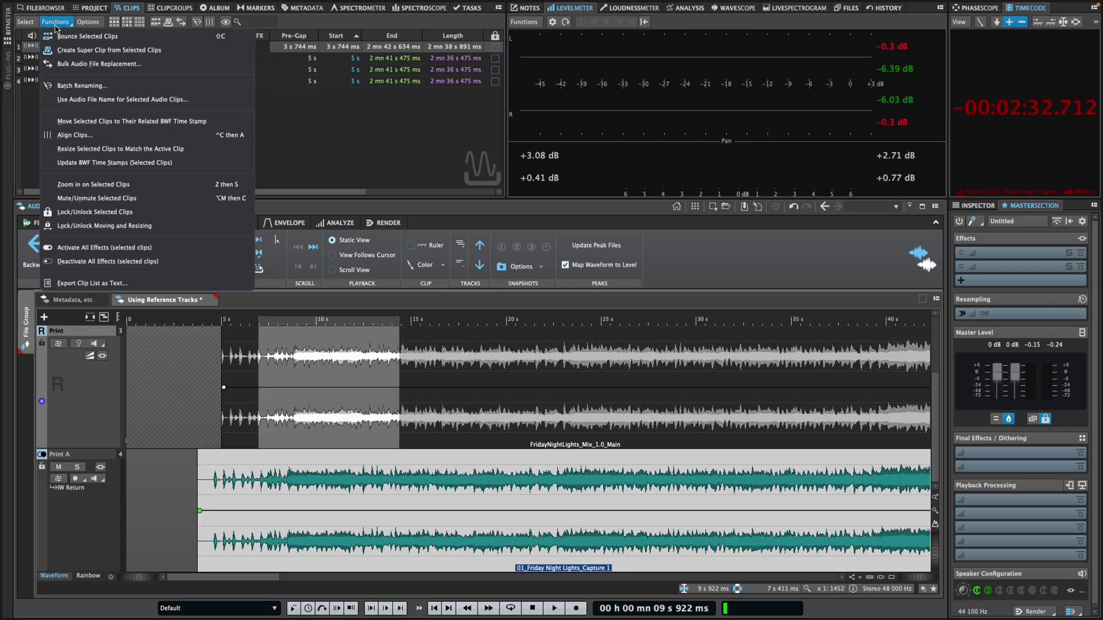
pyautogui.click(65, 132)
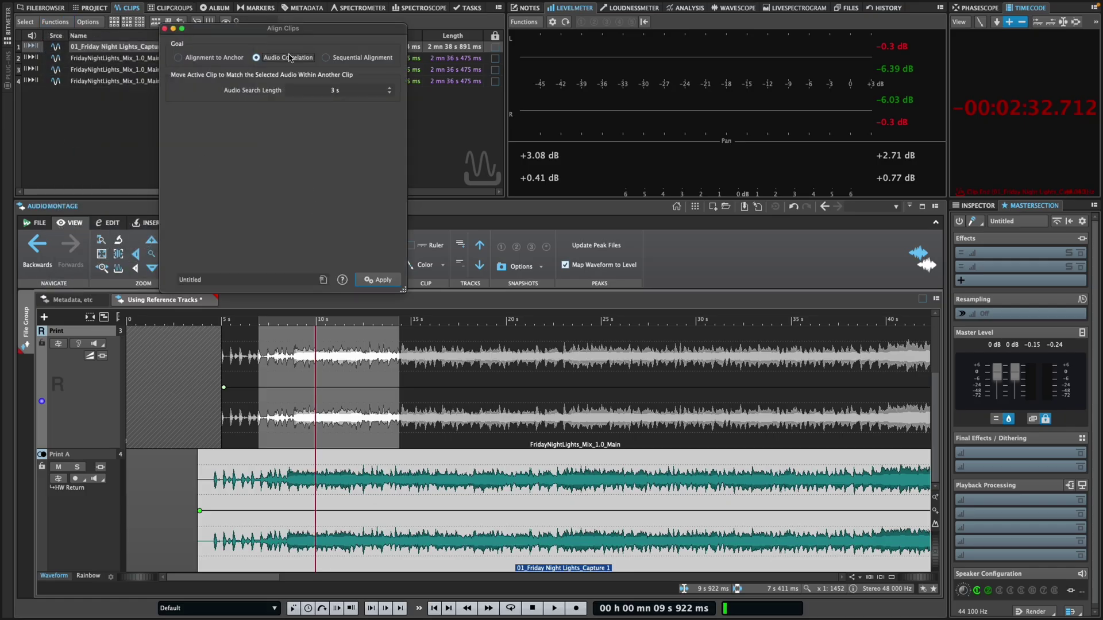
pyautogui.click(383, 279)
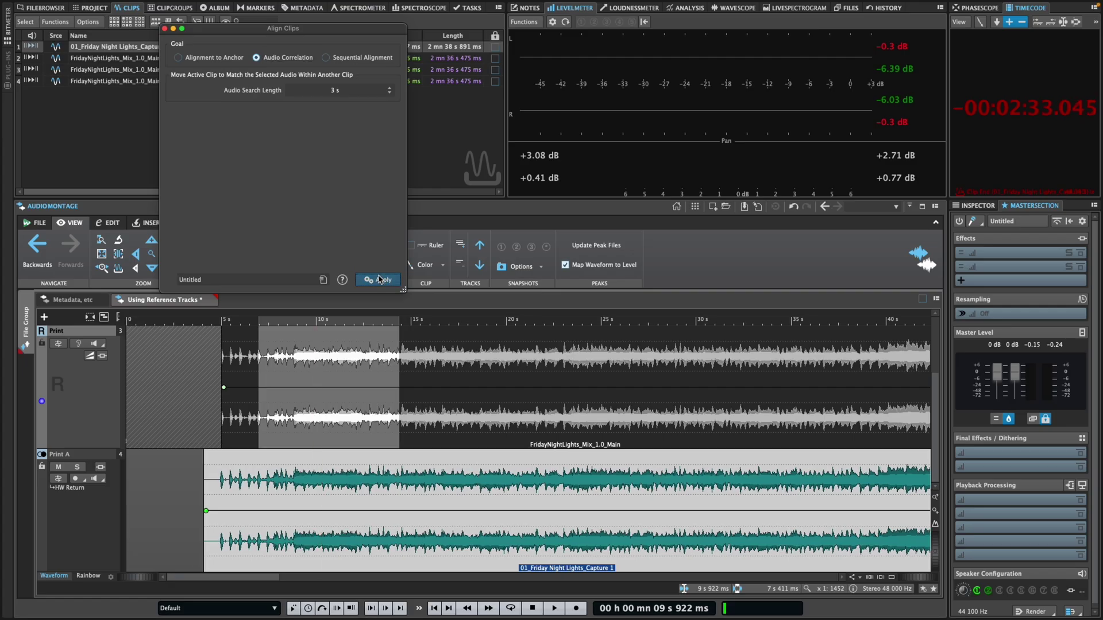
pyautogui.click(294, 424)
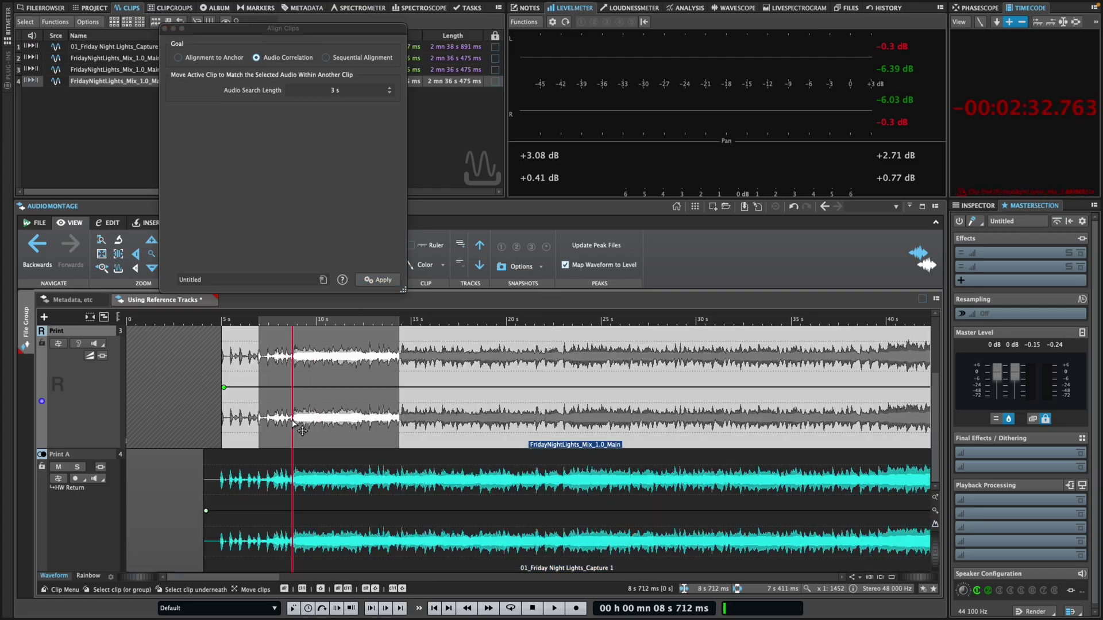
pyautogui.scroll(12, 293, 421)
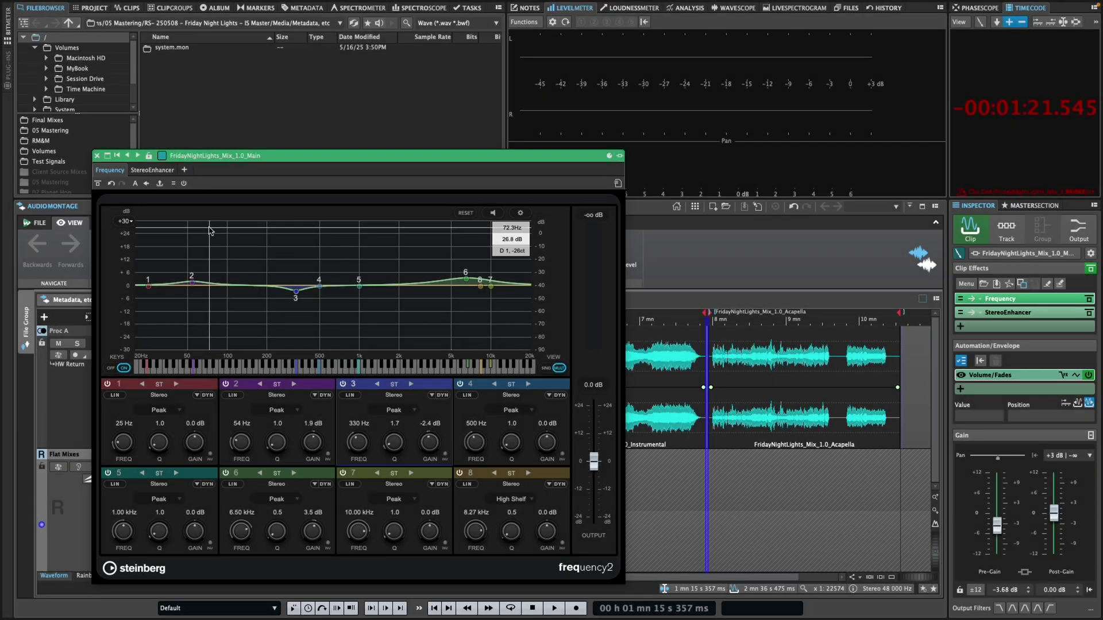
# - Copy all of the Main clip's effects and paste them onto the TV, Instrumental and Acapella clips
pyautogui.click(160, 171)
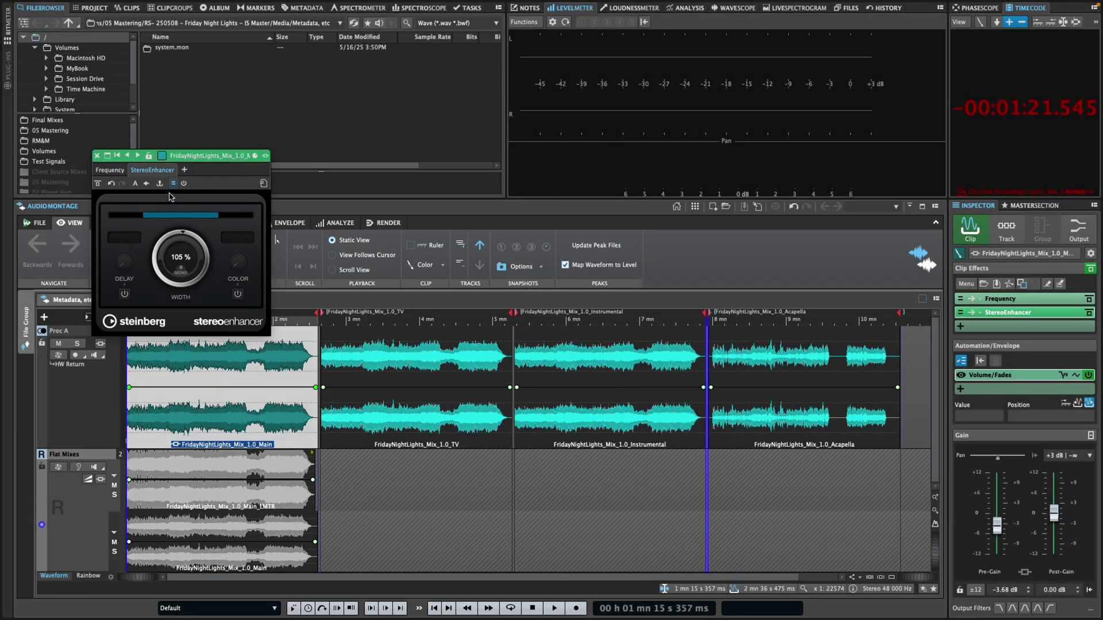
pyautogui.click(96, 156)
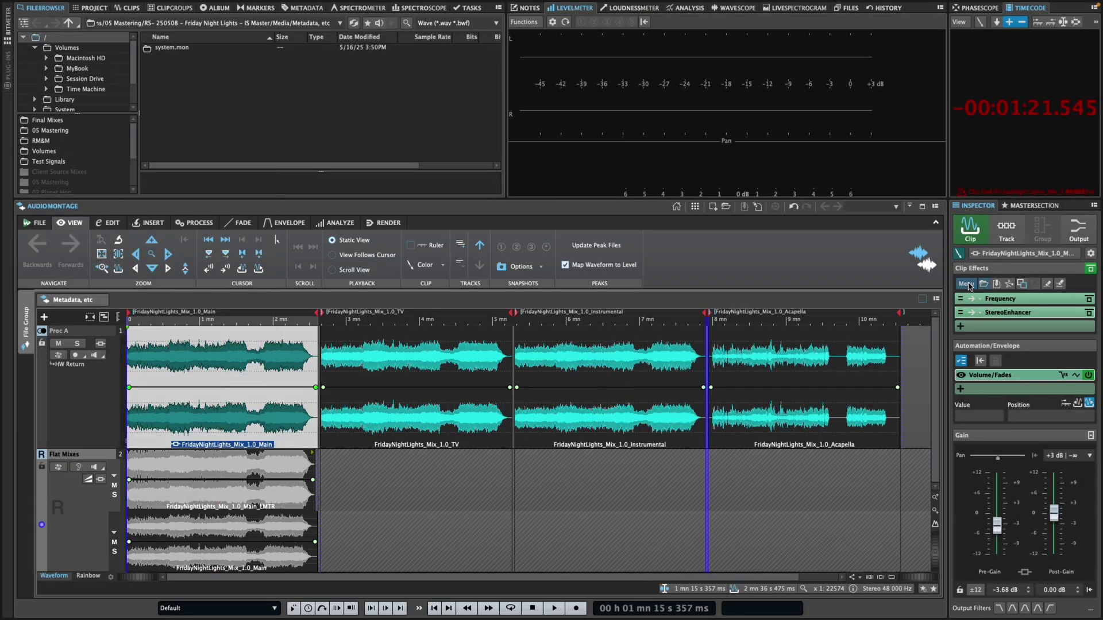
pyautogui.click(967, 283)
pyautogui.click(997, 382)
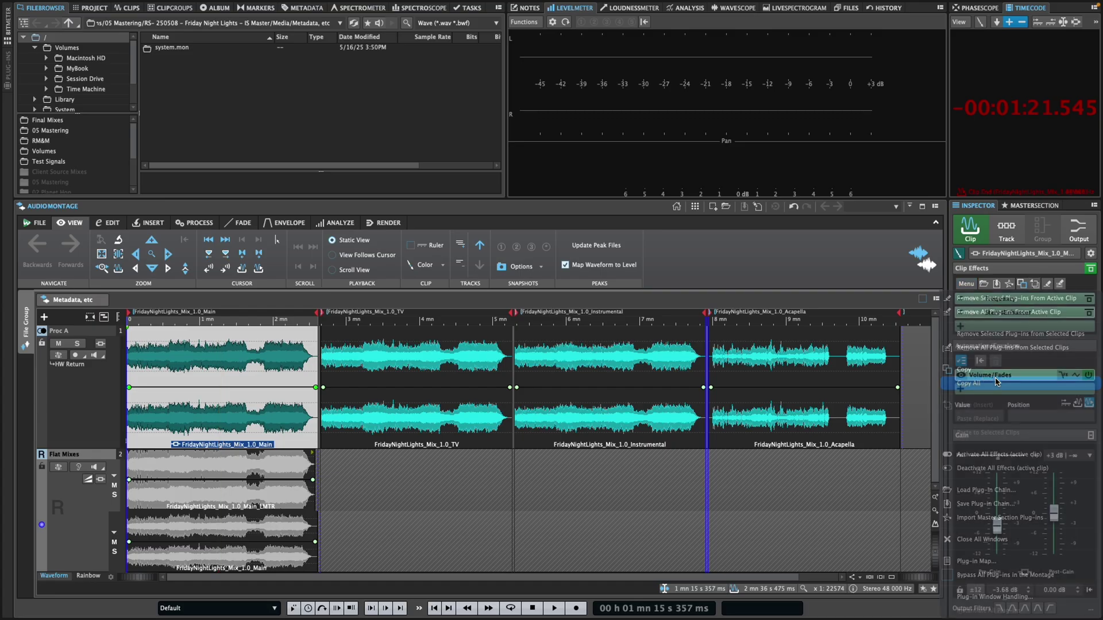
pyautogui.click(448, 426)
pyautogui.click(823, 425)
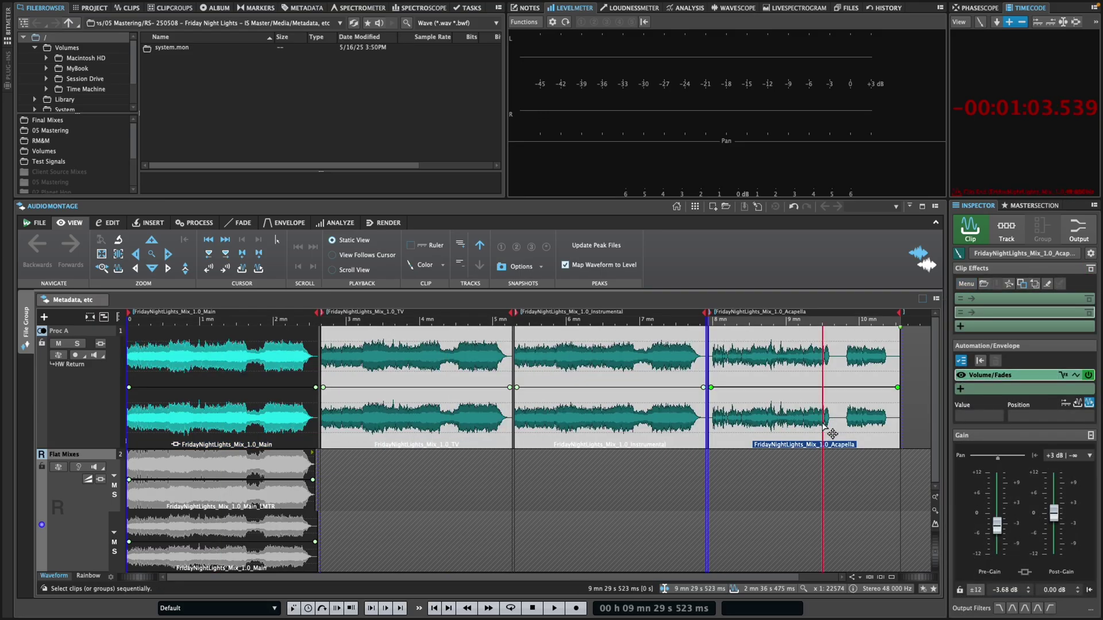
pyautogui.click(970, 284)
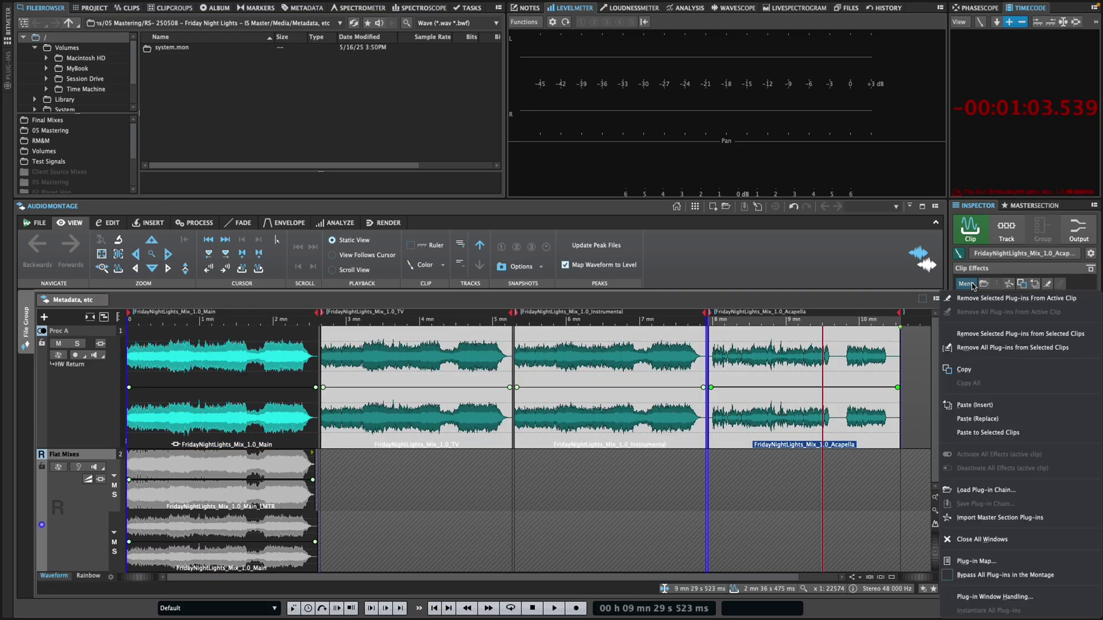
pyautogui.click(999, 432)
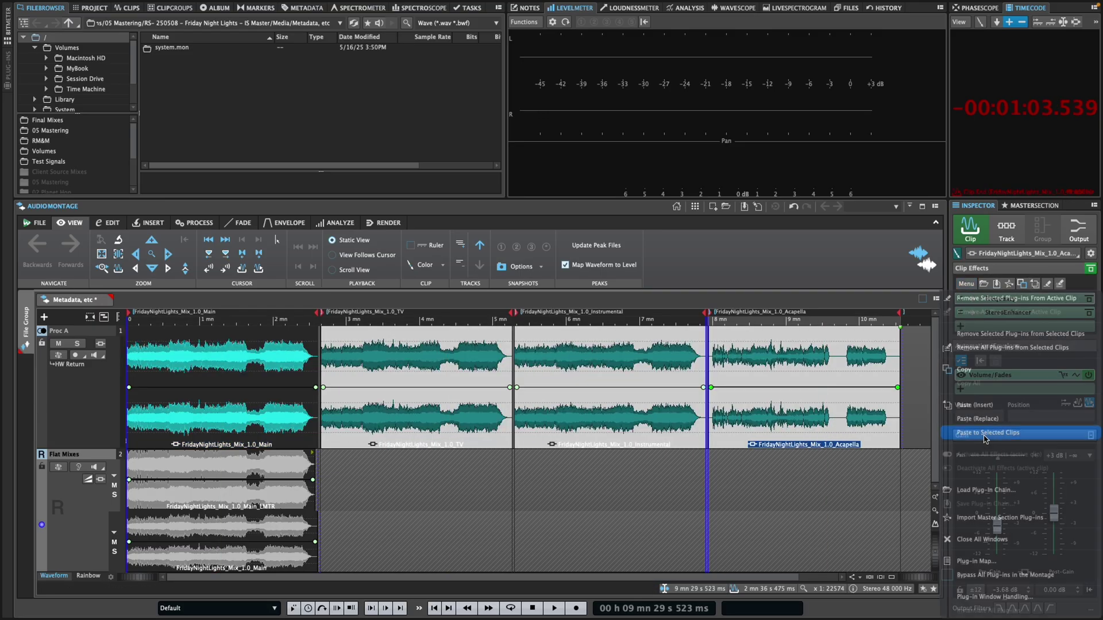
# - Check the TV clip's pasted Frequency EQ and its list of clip effects
pyautogui.click(468, 420)
pyautogui.click(1000, 300)
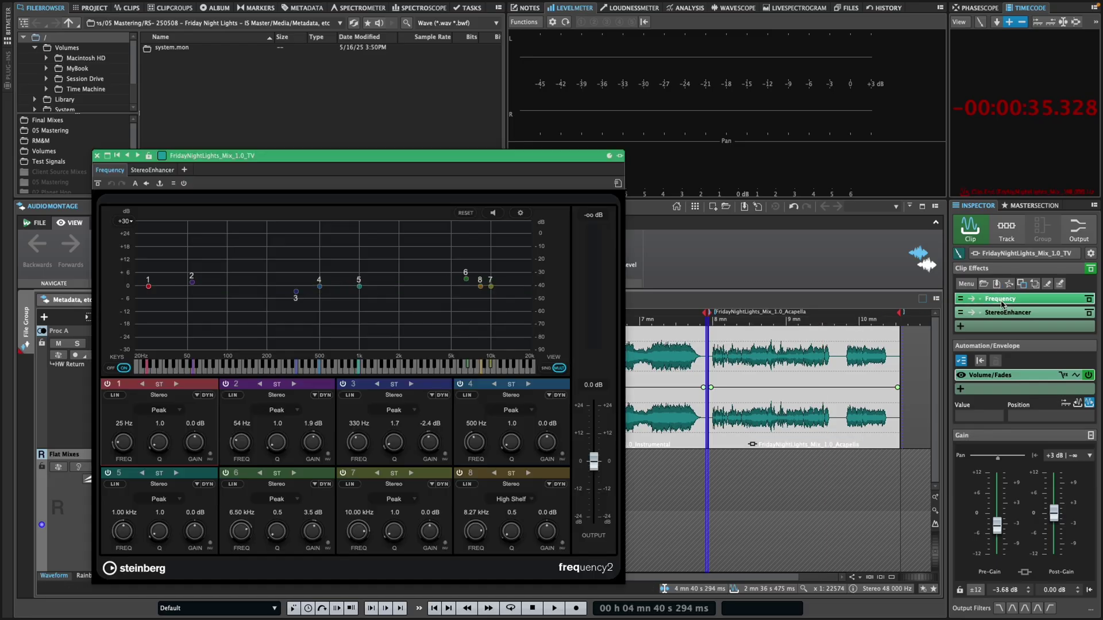
pyautogui.click(97, 157)
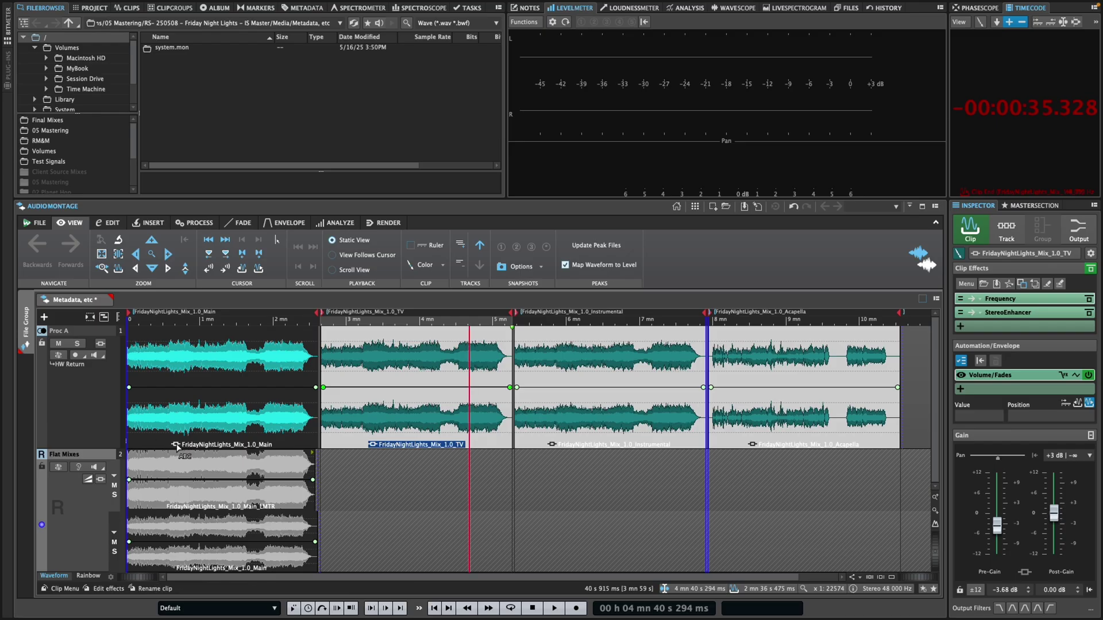
pyautogui.click(175, 446)
# - Set the TV clip's StereoEnhancer width to 109% and replicate it to the Acapella, Main and Instrumental clips
pyautogui.click(197, 481)
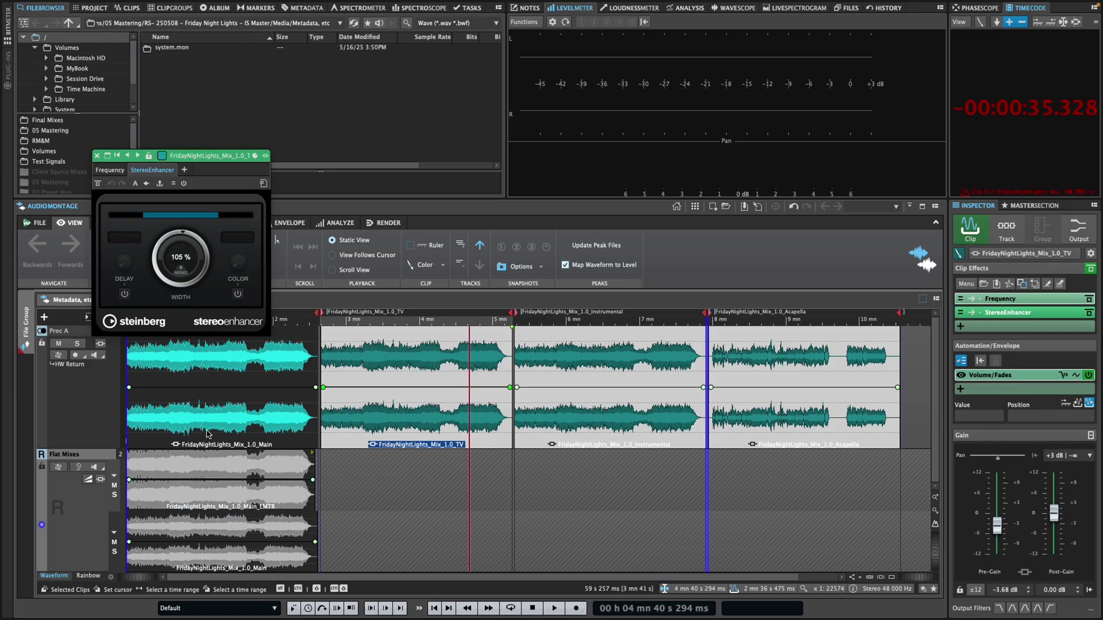
pyautogui.moveTo(208, 257); pyautogui.dragTo(200, 227)
pyautogui.click(184, 183)
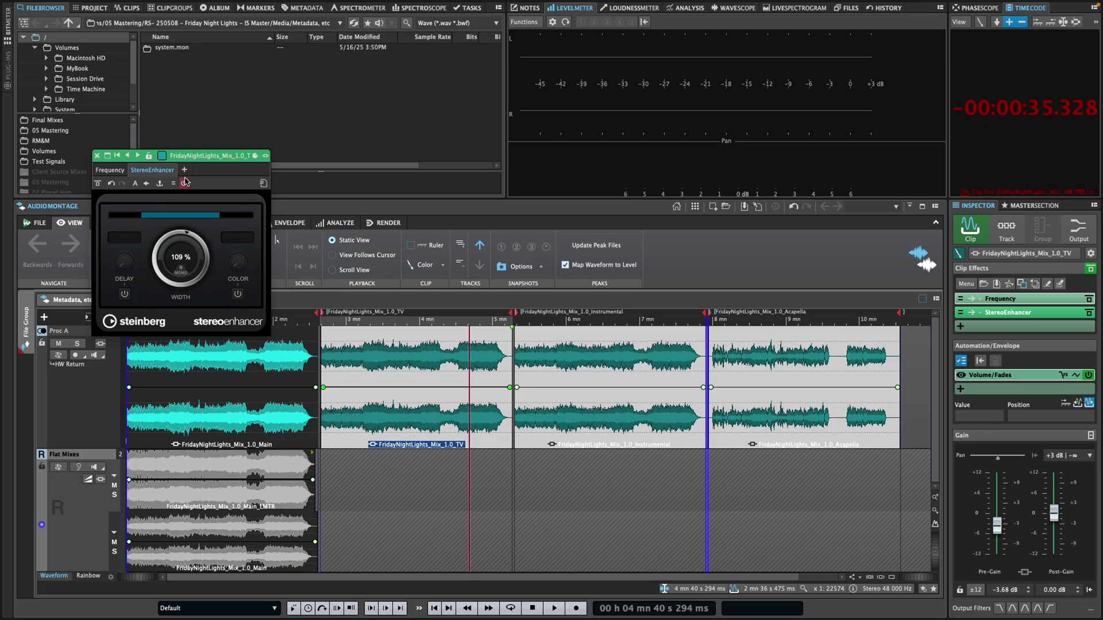
pyautogui.click(173, 184)
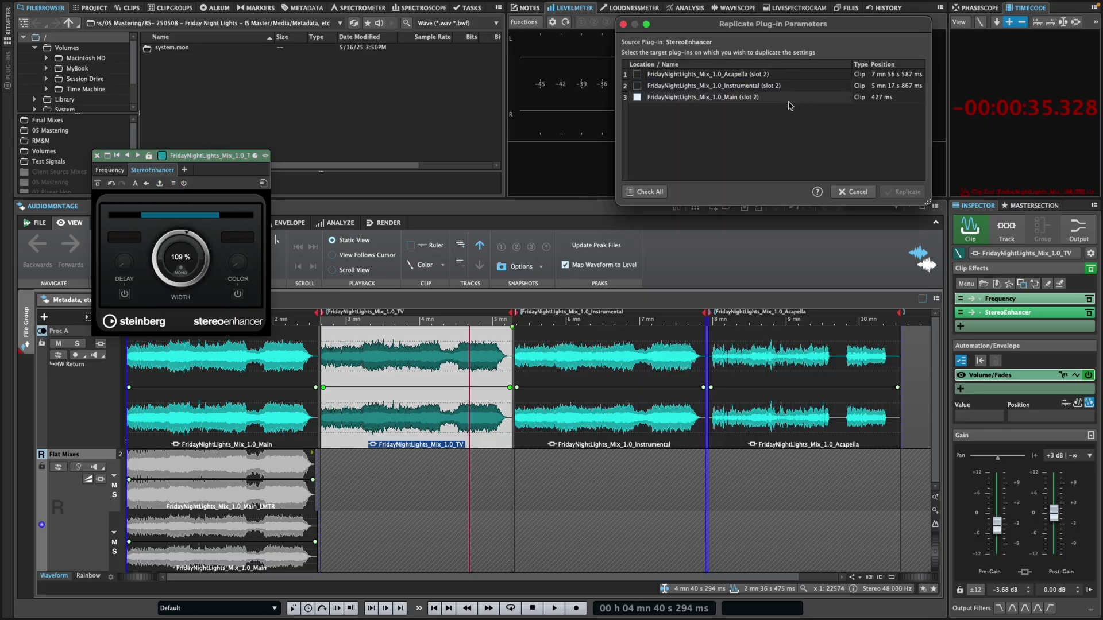
pyautogui.click(637, 74)
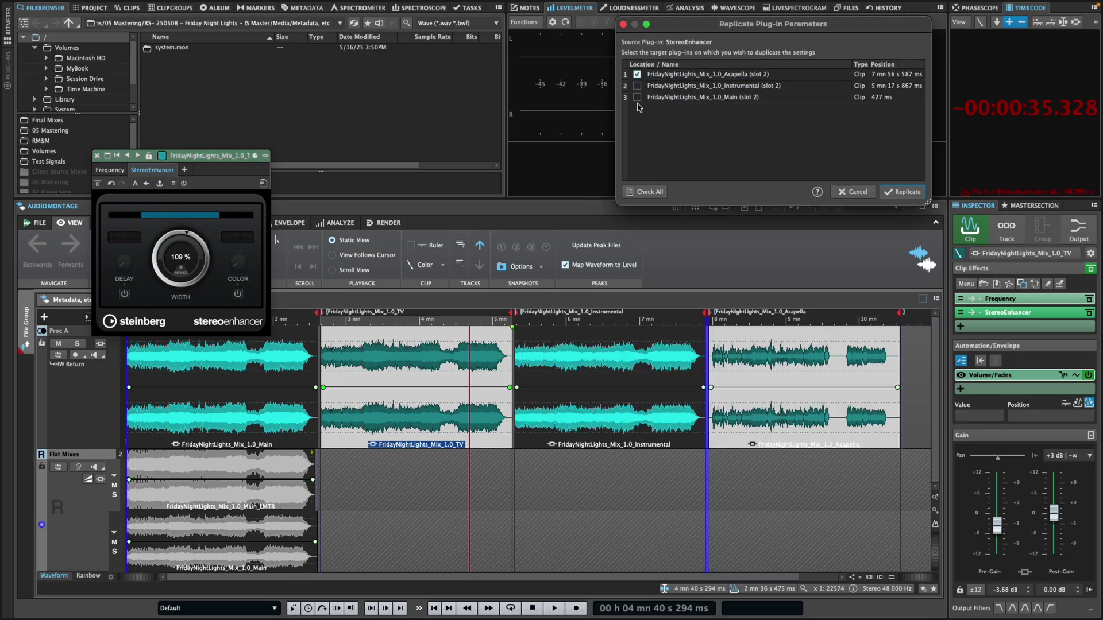
pyautogui.click(636, 97)
pyautogui.click(637, 86)
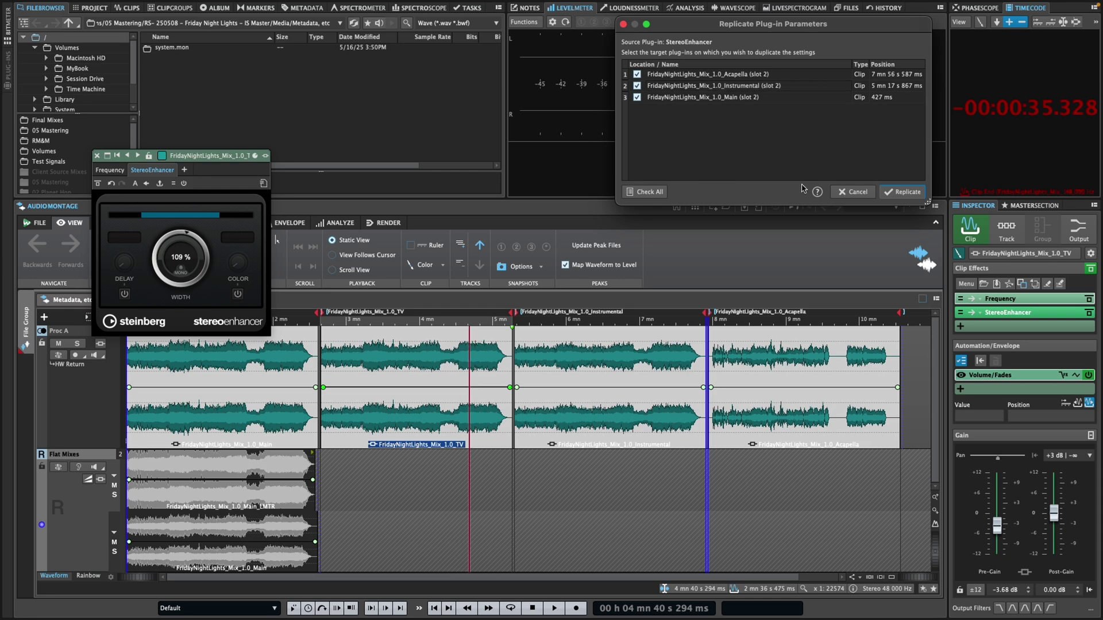
pyautogui.click(901, 192)
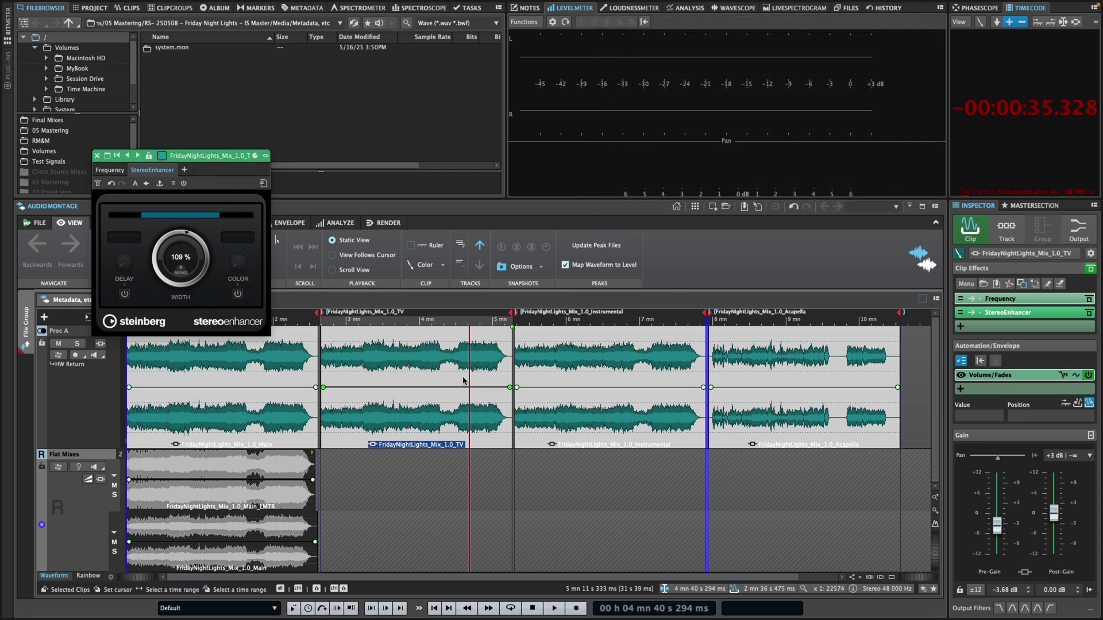
pyautogui.click(417, 406)
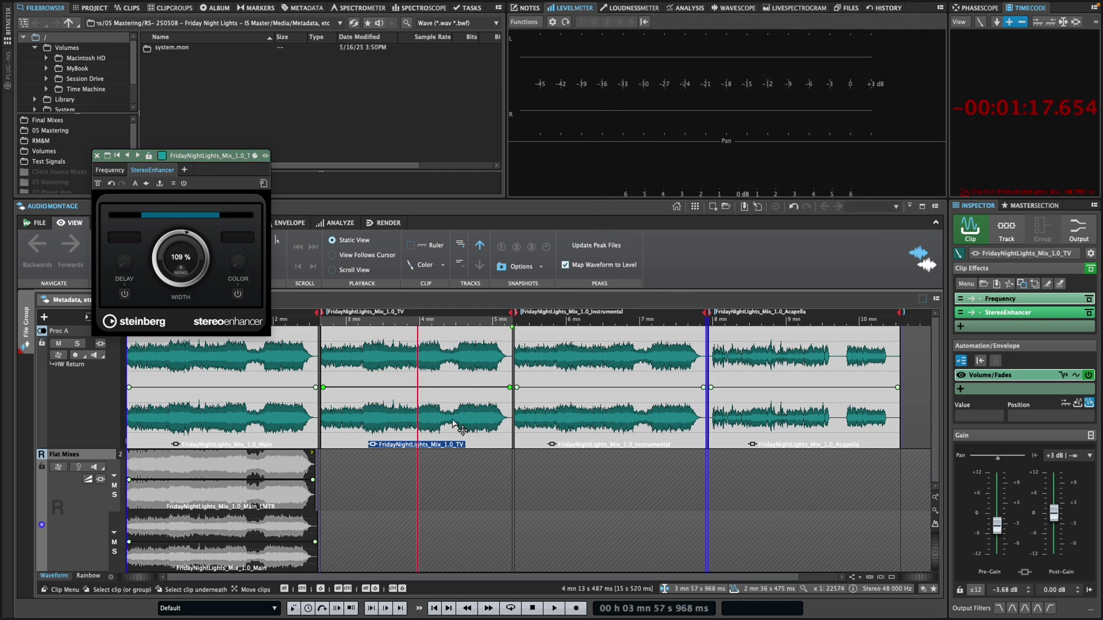
# - Raise the Main clip's band 8 high shelf to 1.9 dB and replicate the EQ to Acapella, Instrumental and TV
pyautogui.click(560, 405)
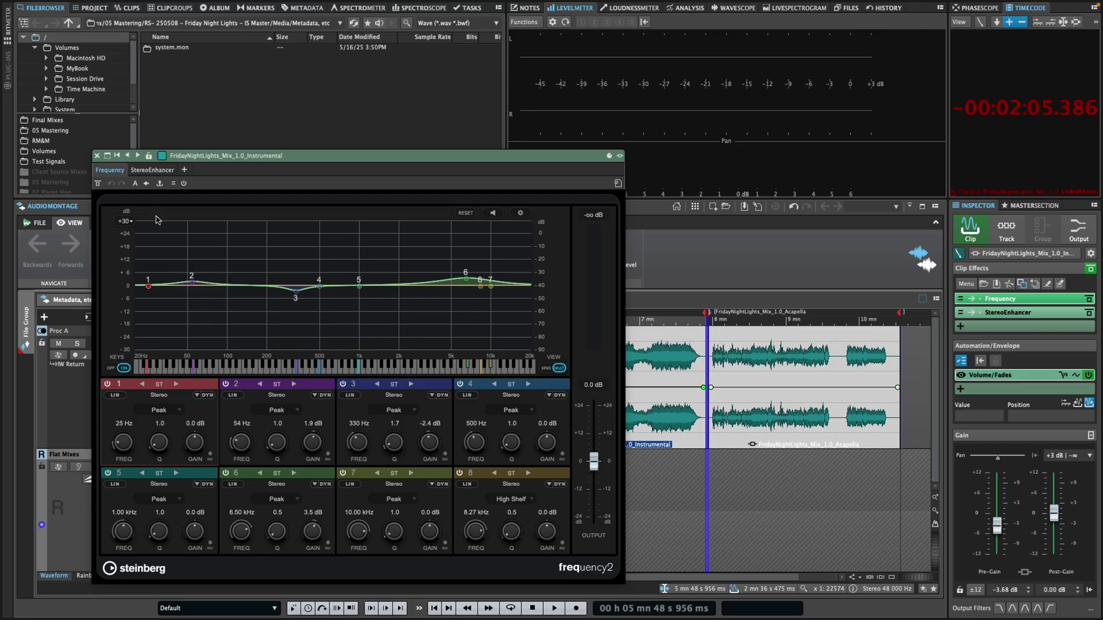
pyautogui.click(153, 170)
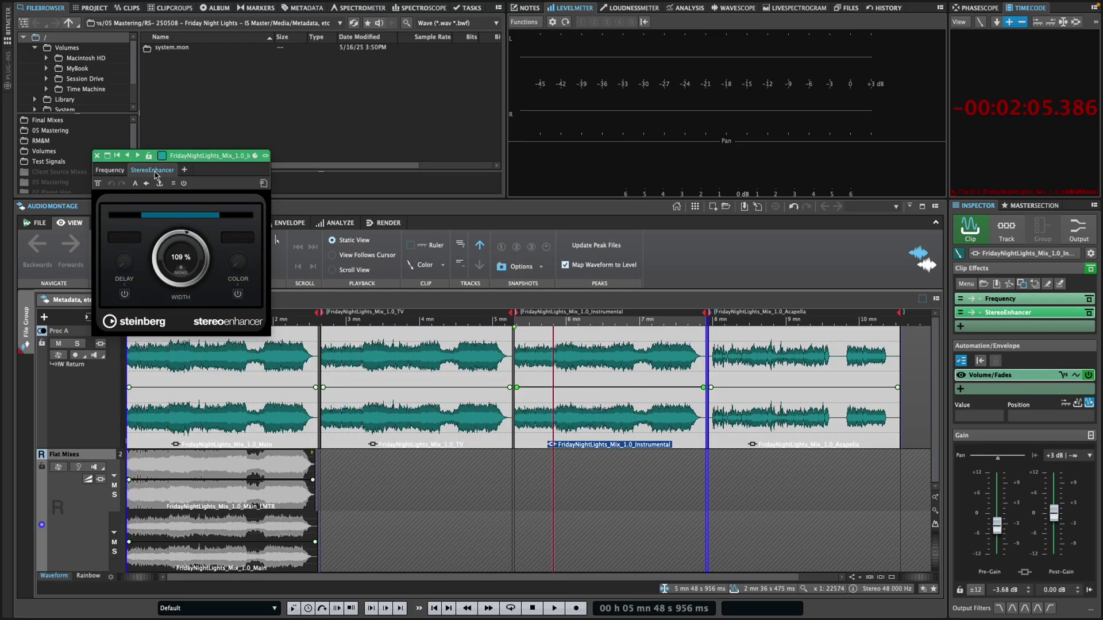
pyautogui.click(225, 345)
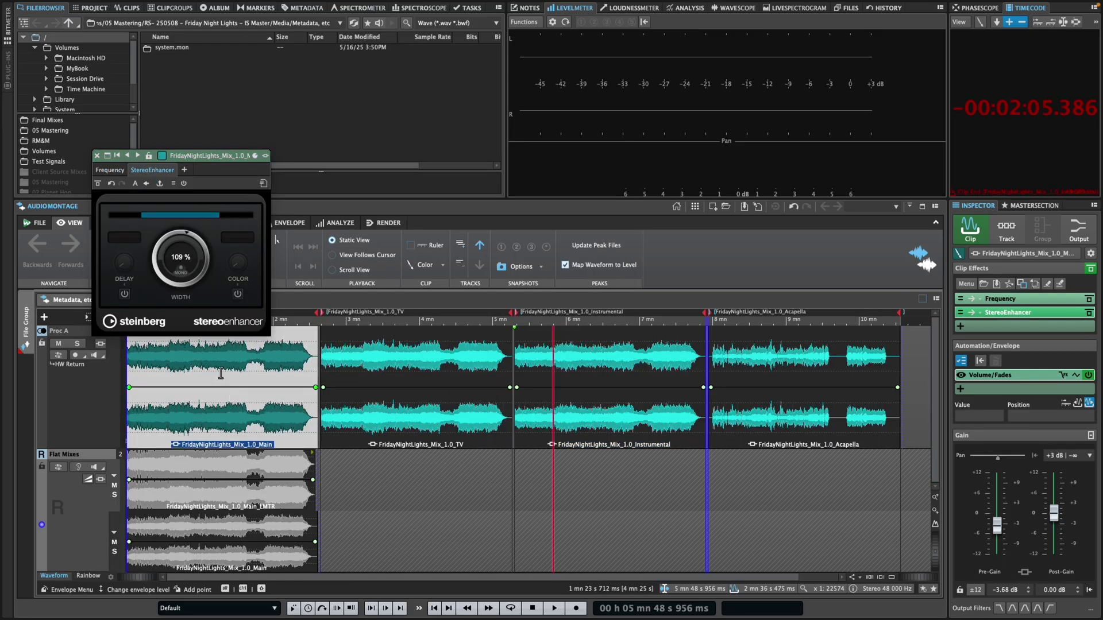
pyautogui.click(111, 171)
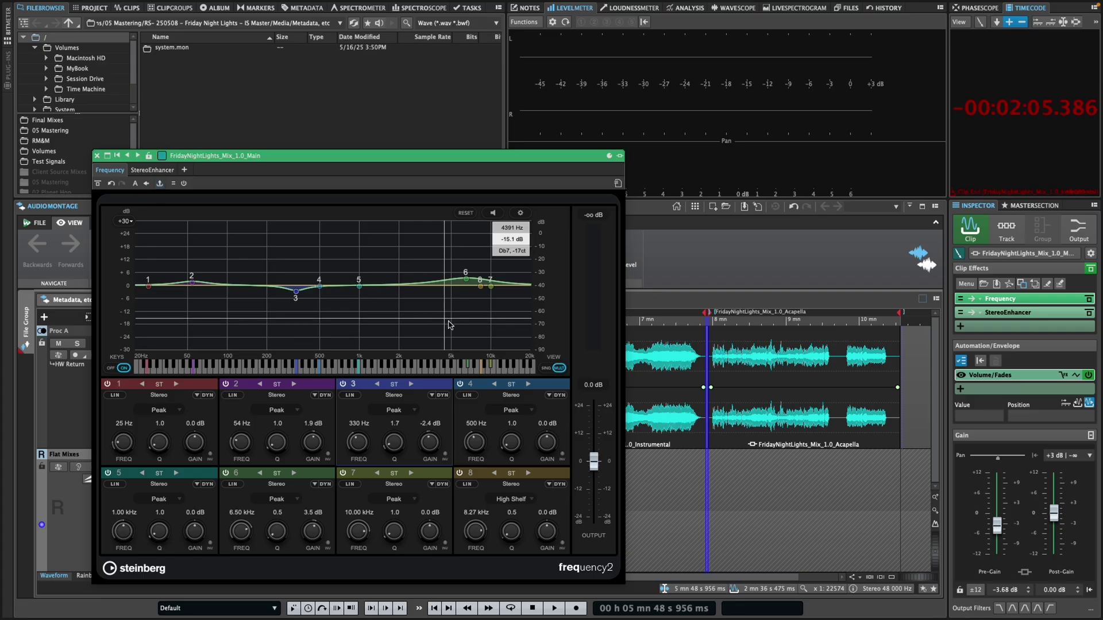
pyautogui.moveTo(550, 529); pyautogui.dragTo(549, 520)
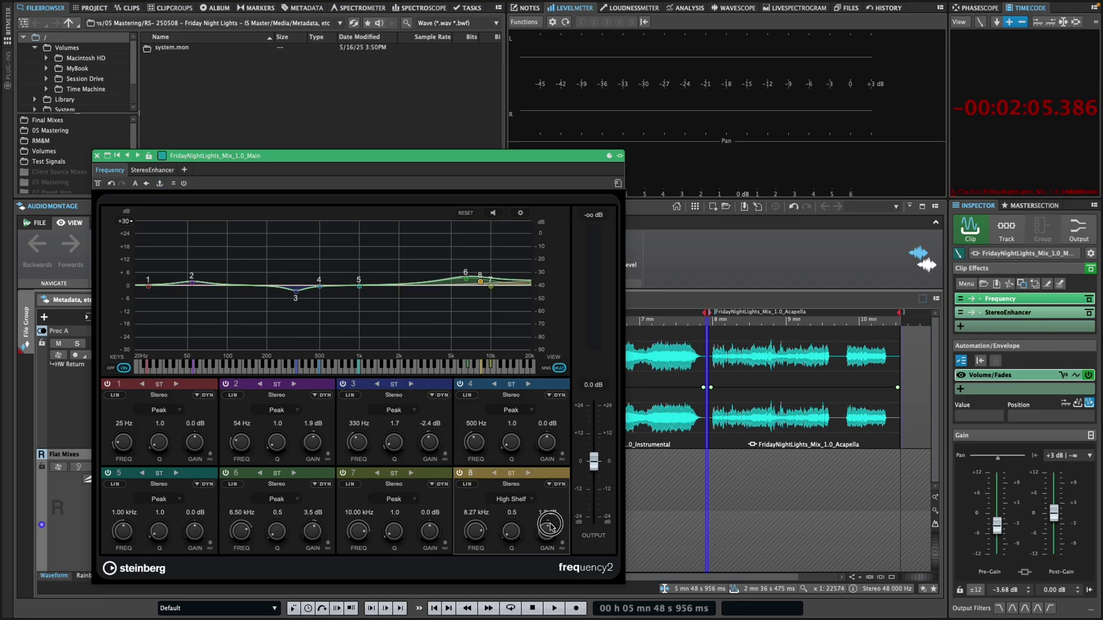
pyautogui.click(159, 184)
pyautogui.click(636, 74)
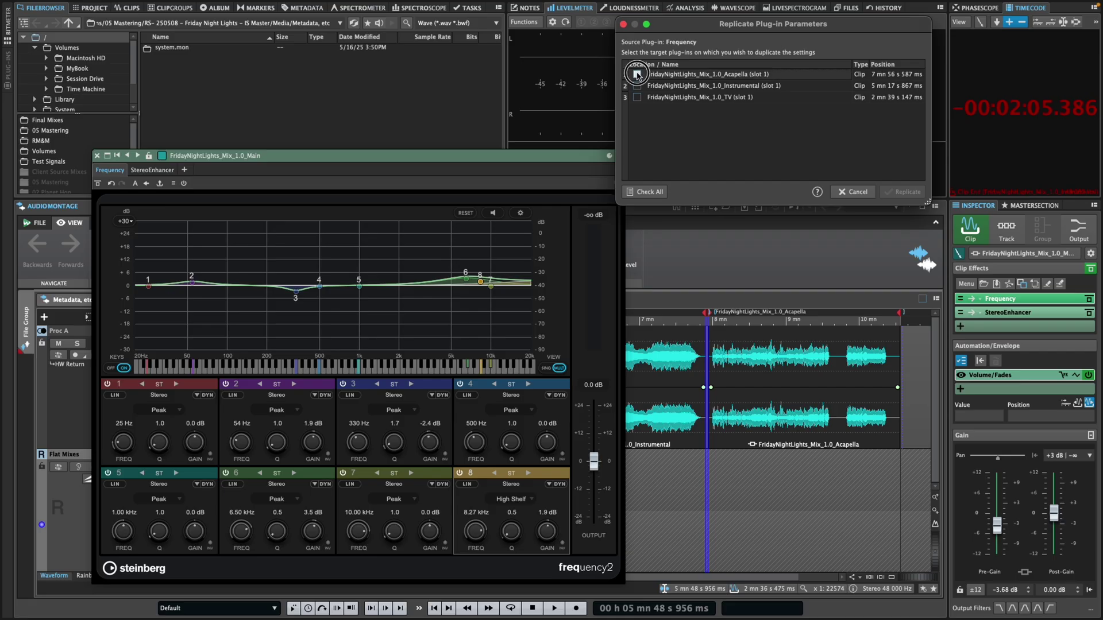
pyautogui.click(636, 85)
pyautogui.click(636, 97)
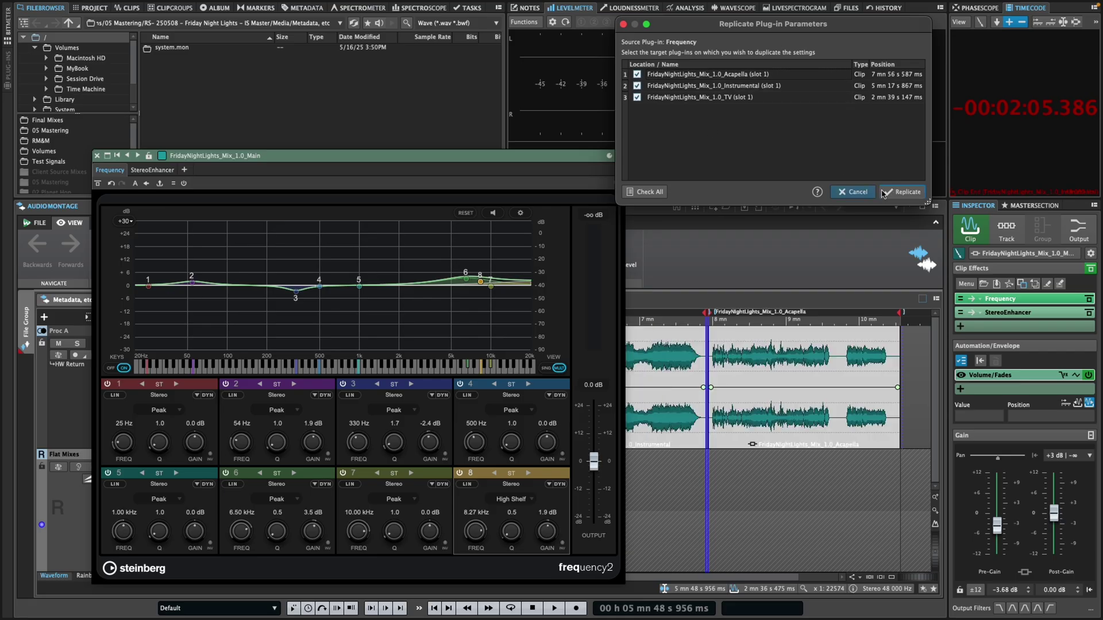
pyautogui.click(903, 192)
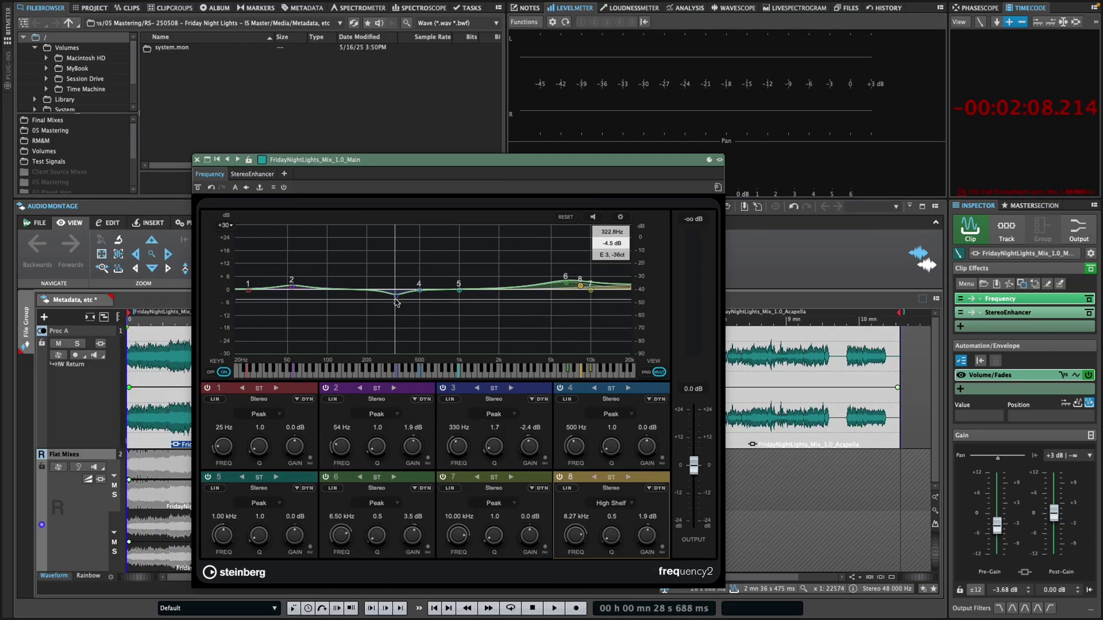
# - Deepen band 3 to a −5.6 dB cut at 264 Hz and replicate the updated EQ
pyautogui.moveTo(395, 295); pyautogui.dragTo(382, 301)
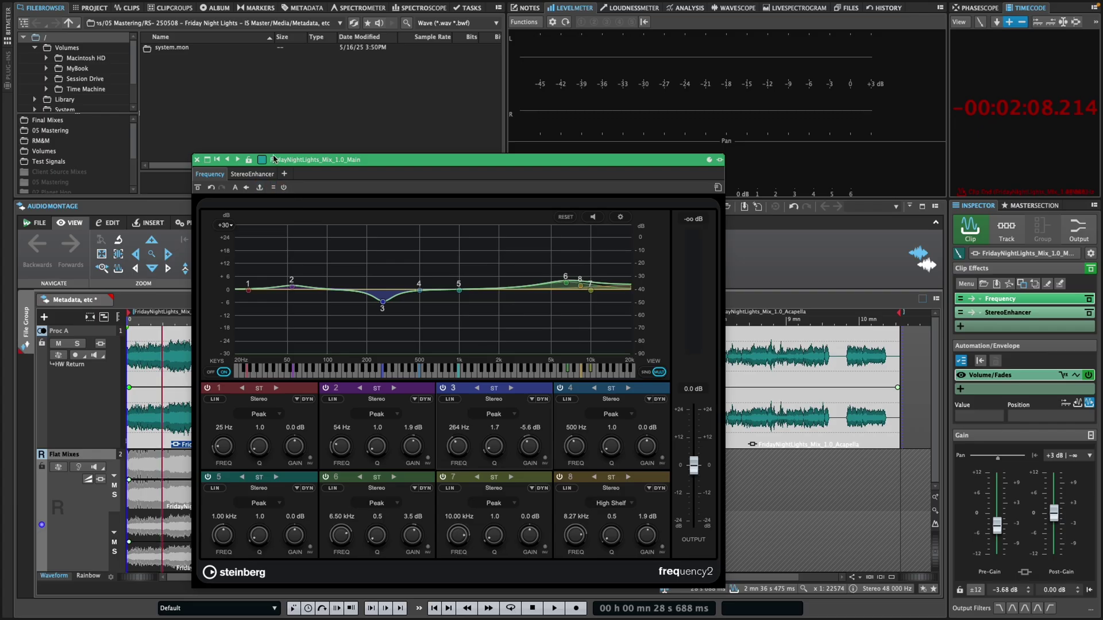
pyautogui.click(271, 187)
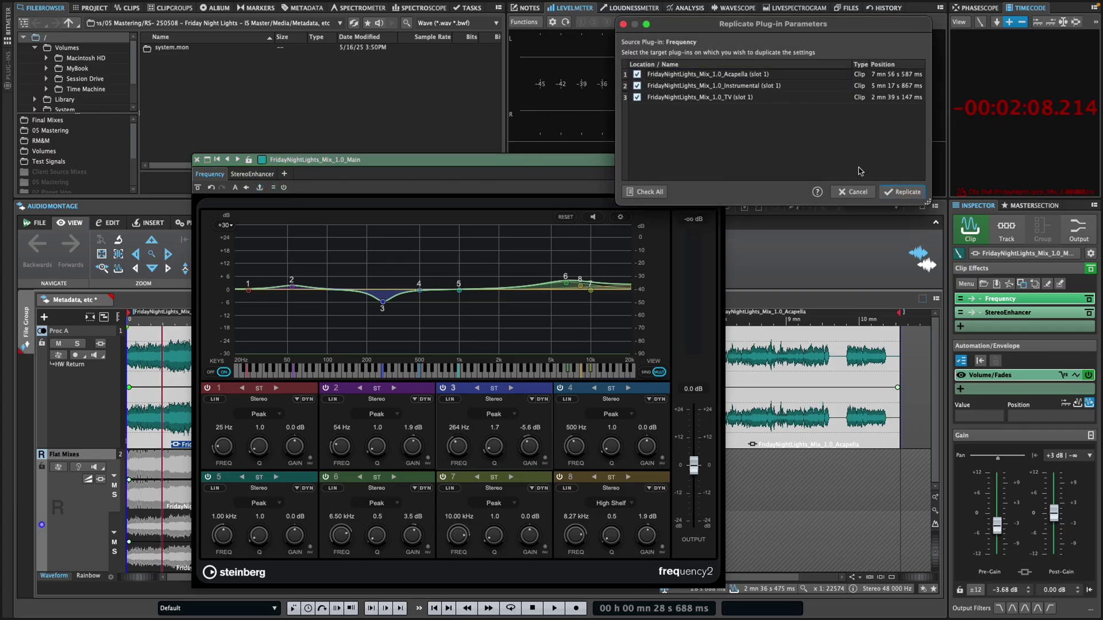
pyautogui.click(903, 193)
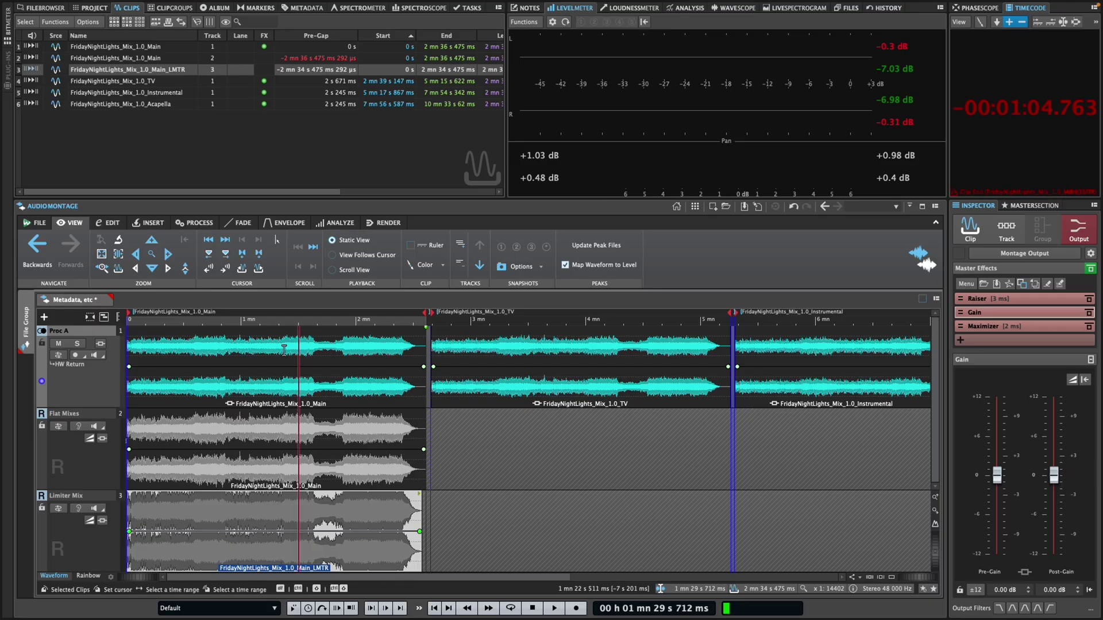
# - Turn on loudness matching for the reference tracks, start playback and measure the Flat Mixes loudness
pyautogui.click(196, 350)
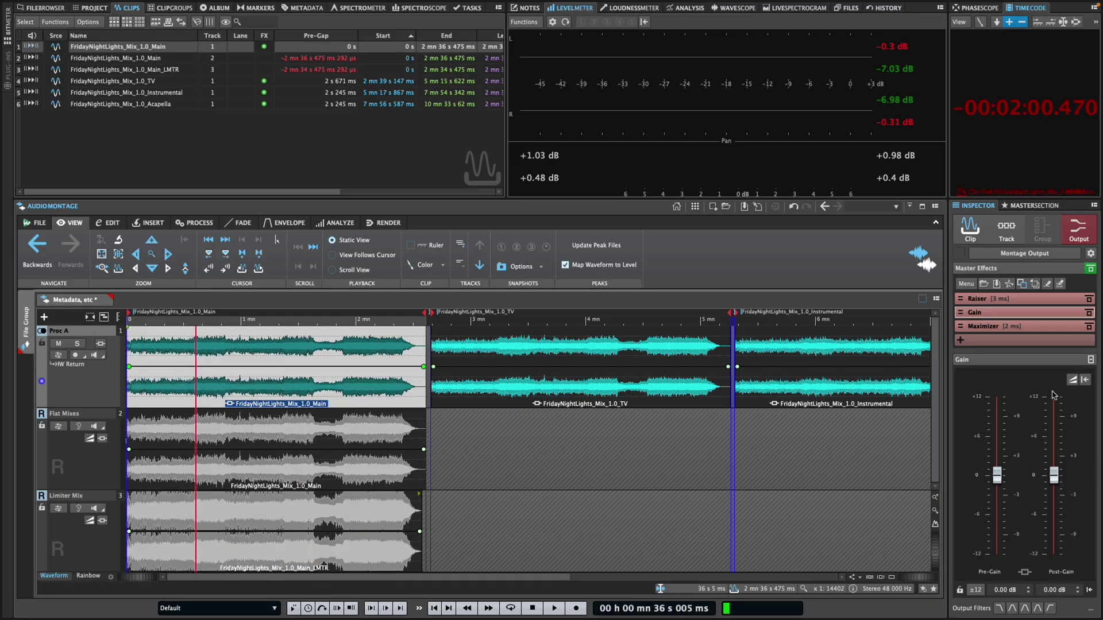
pyautogui.click(1072, 381)
pyautogui.press('space')
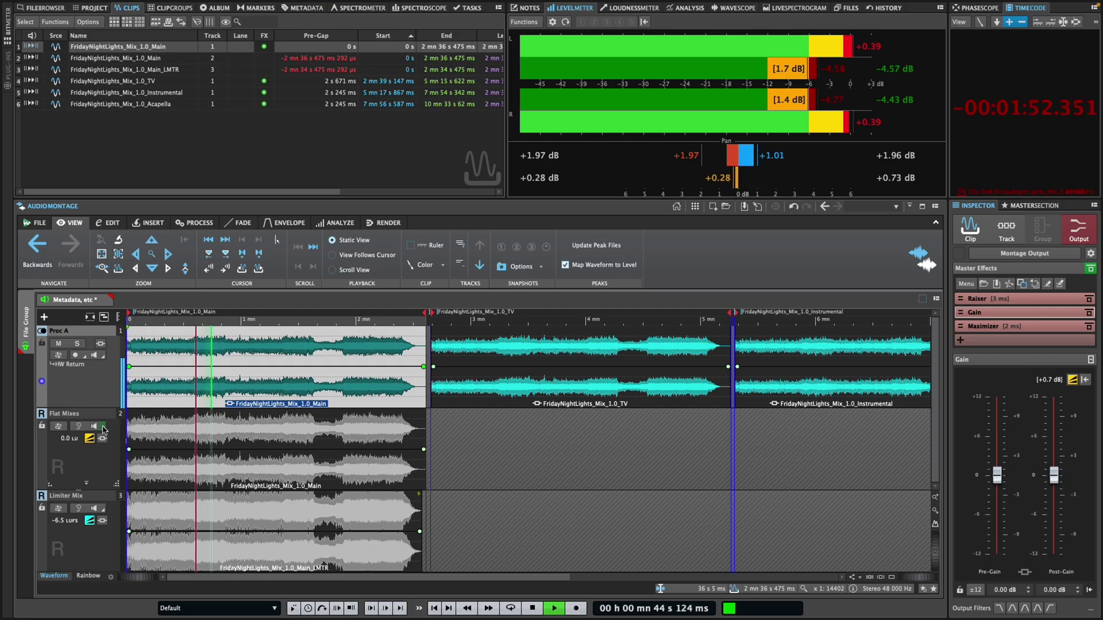
pyautogui.click(90, 440)
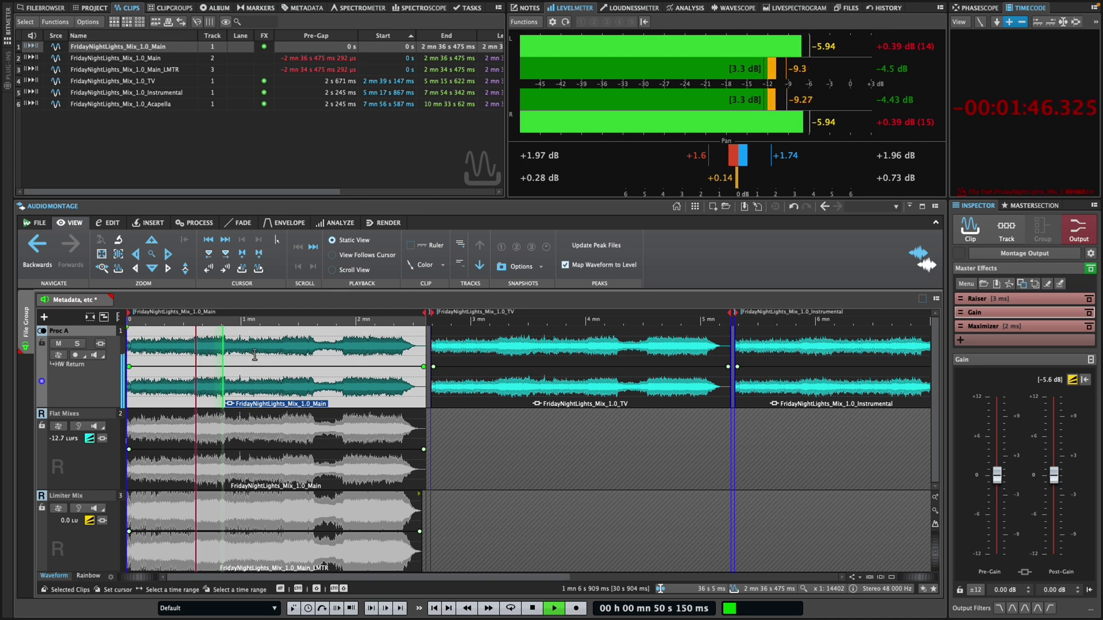
# - Alternate between Proc A and Flat Mixes alone, then show the Loudness Meter reading about −10.4 LUFS
pyautogui.click(79, 343)
pyautogui.click(76, 355)
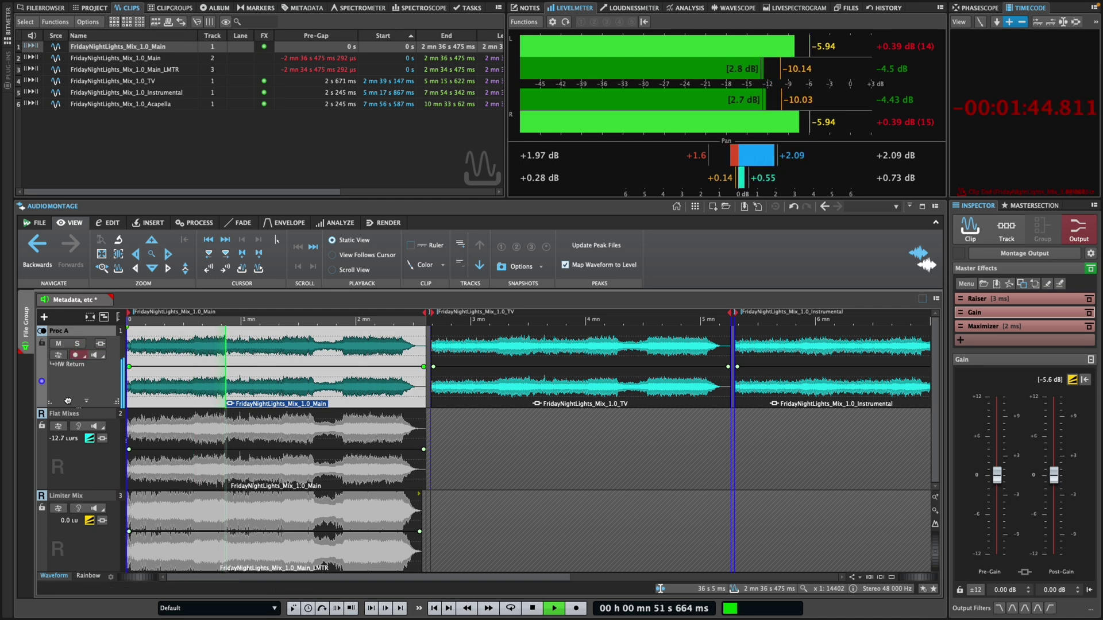
pyautogui.click(76, 428)
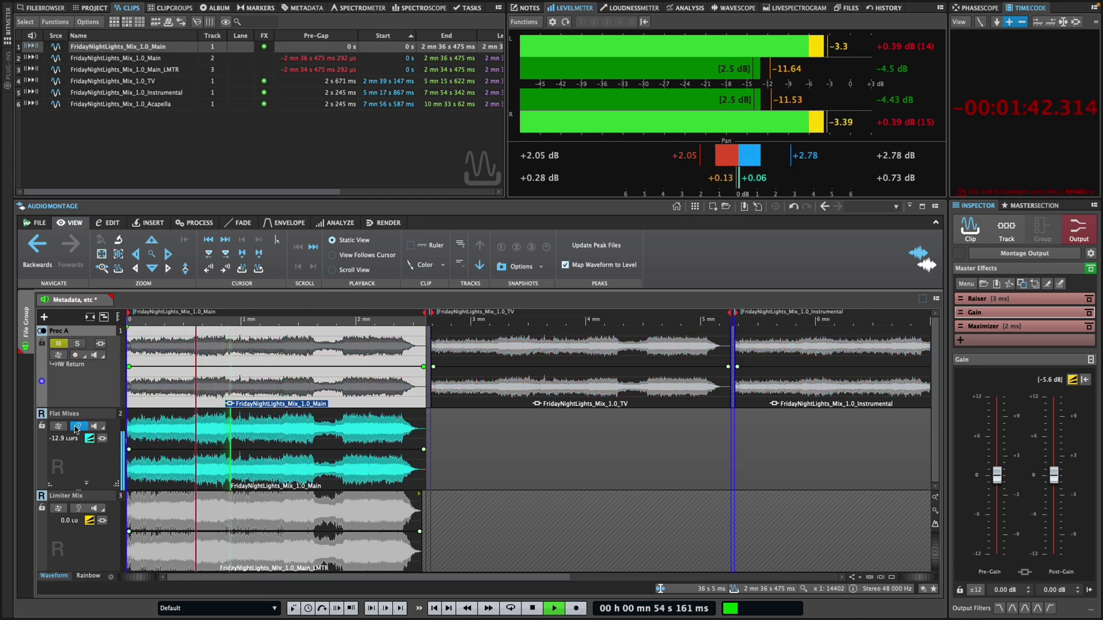
pyautogui.click(75, 428)
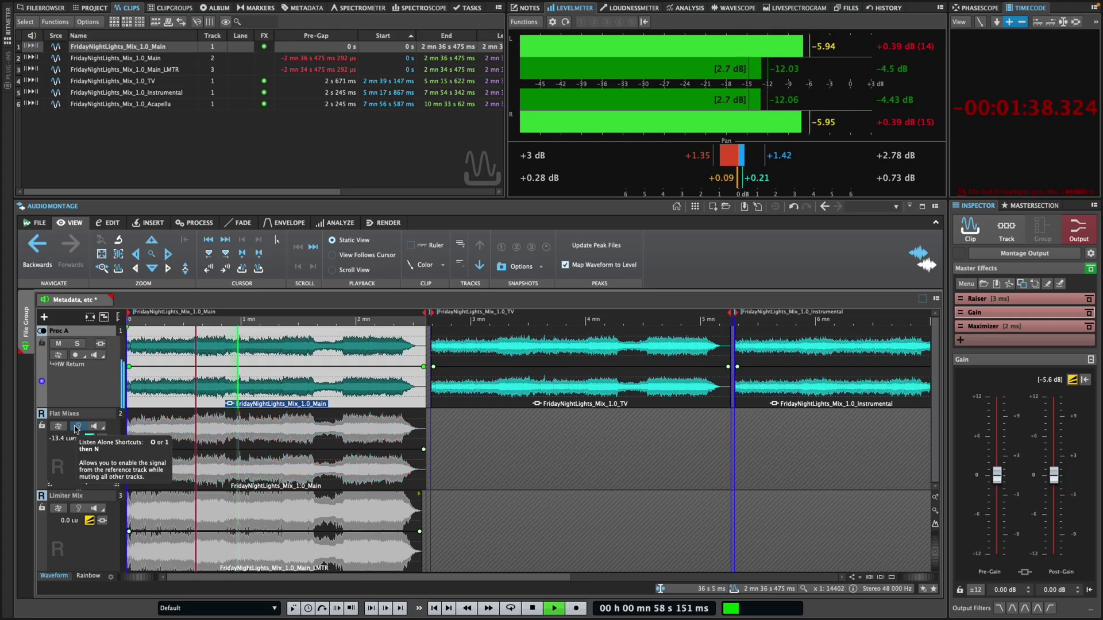
pyautogui.click(75, 428)
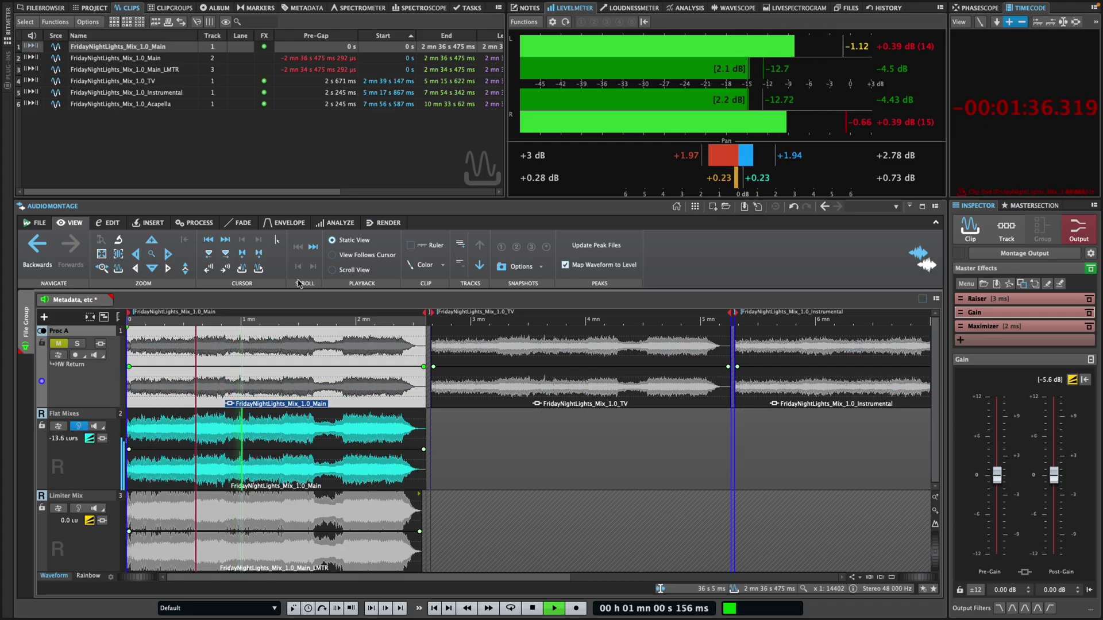
pyautogui.click(619, 12)
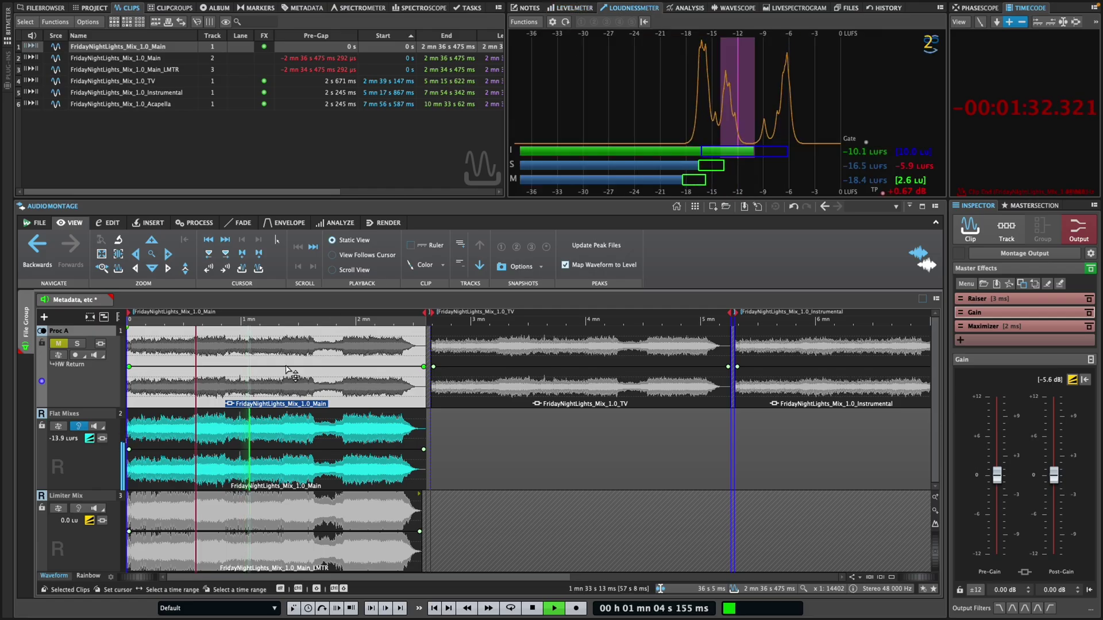
# - Audition Limiter Mix, Proc A and Flat Mixes in turn, measure Limiter Mix loudness, and select Flat Mixes (−14.1 LUFS)
pyautogui.click(79, 508)
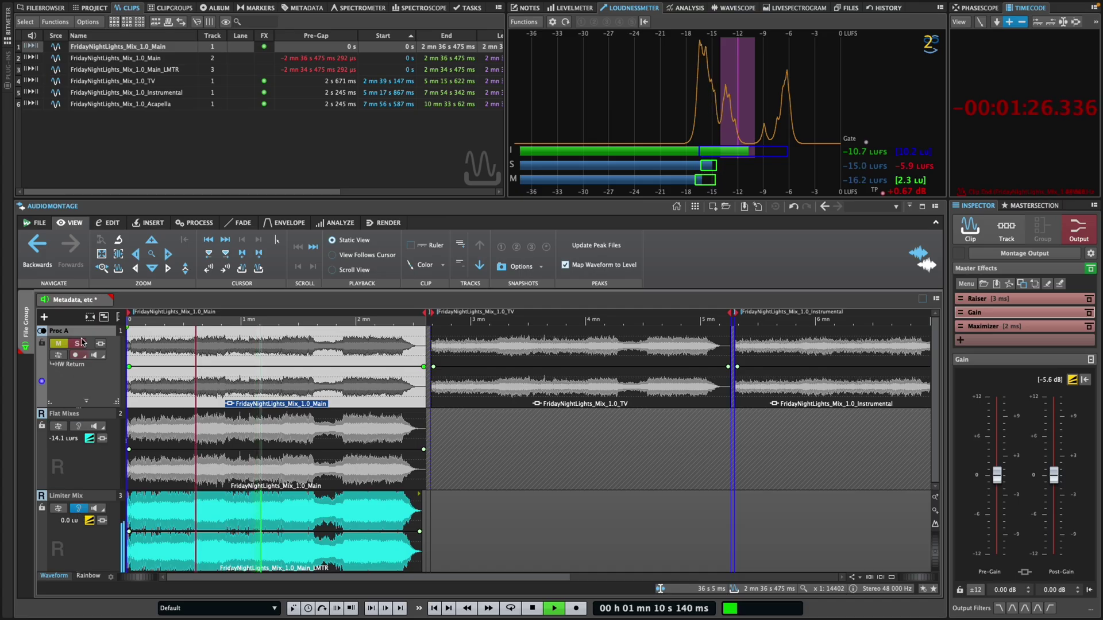
pyautogui.click(80, 344)
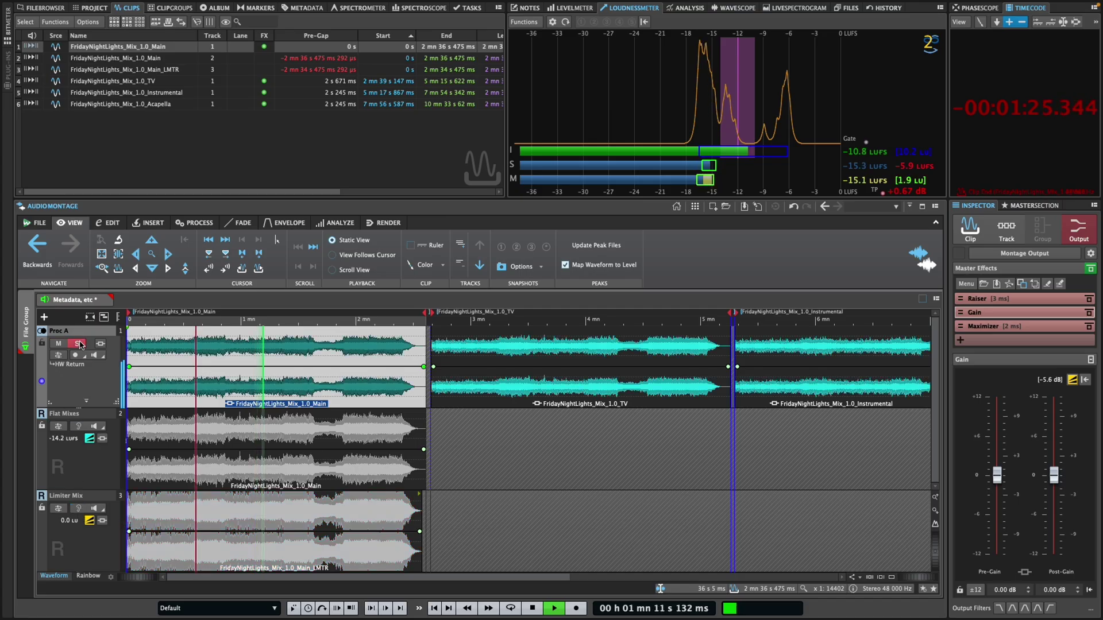
pyautogui.click(80, 426)
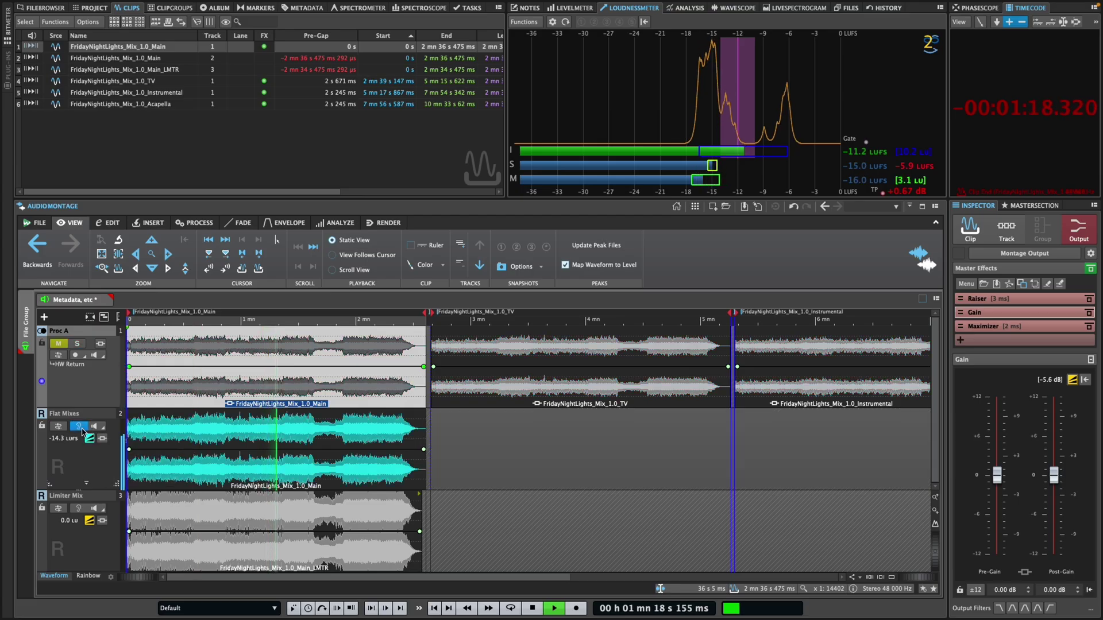
pyautogui.click(89, 520)
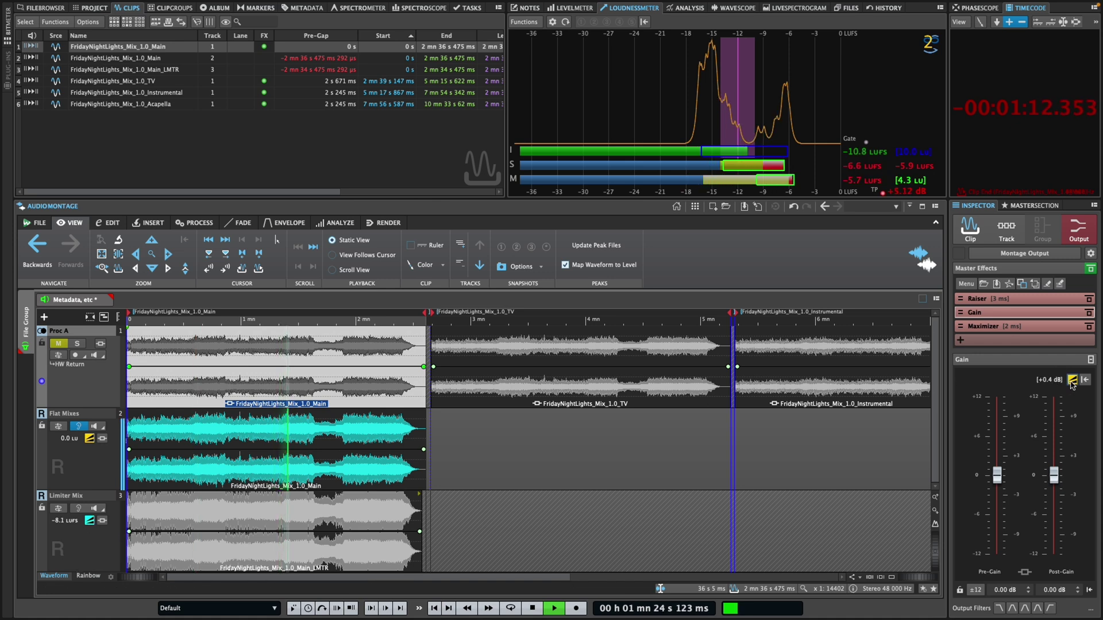
pyautogui.click(72, 441)
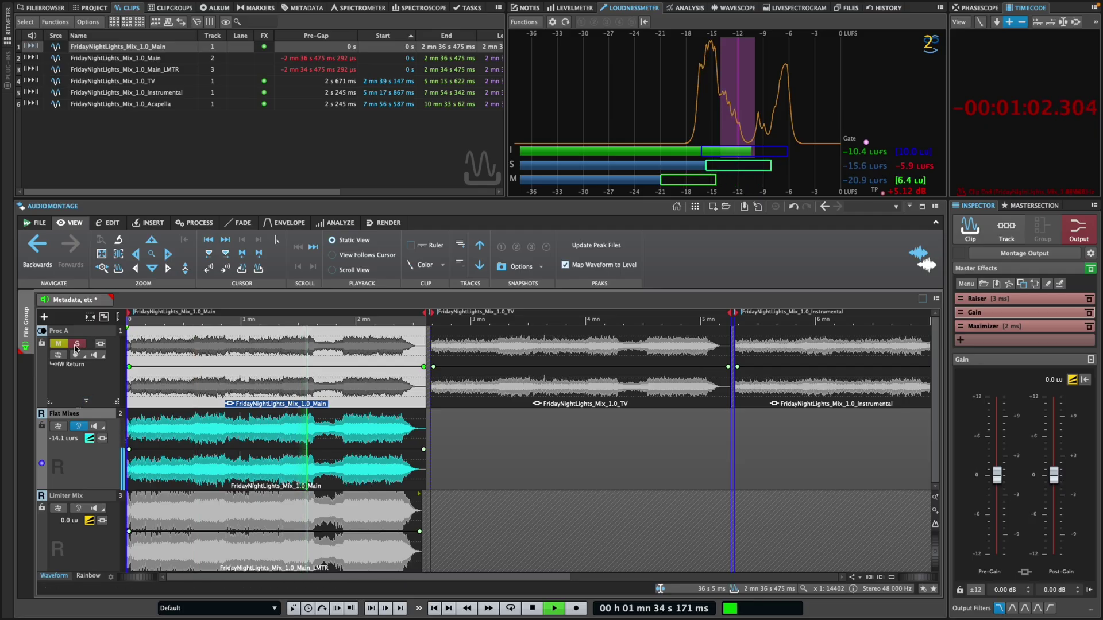
# - A/B the soloed Proc A master against Flat Mixes alone, monitoring through the third output filter
pyautogui.click(77, 344)
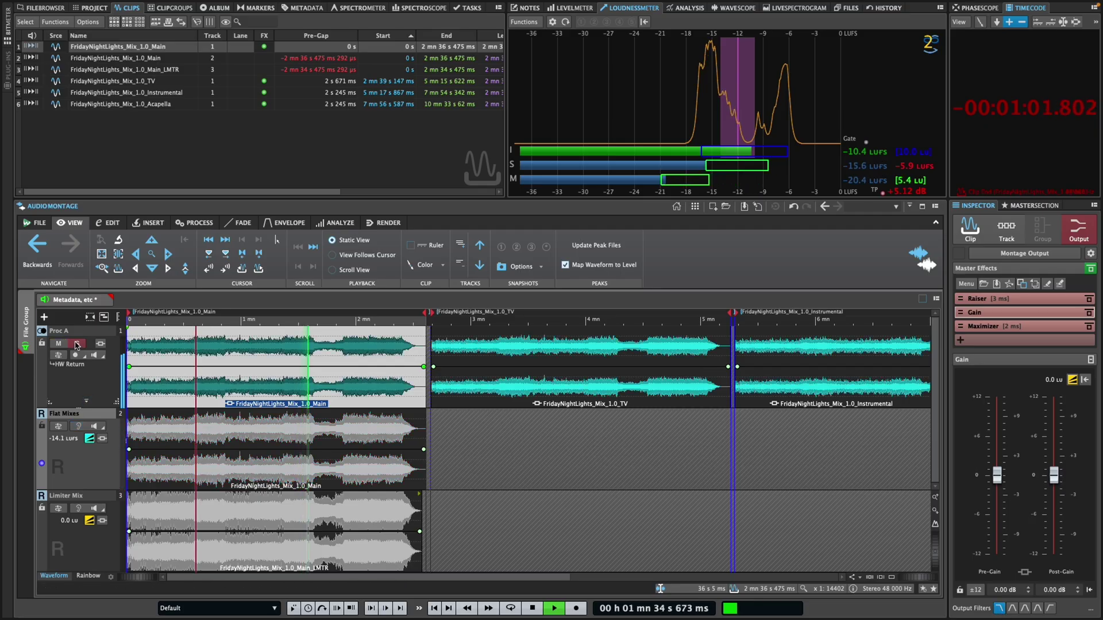
pyautogui.click(79, 427)
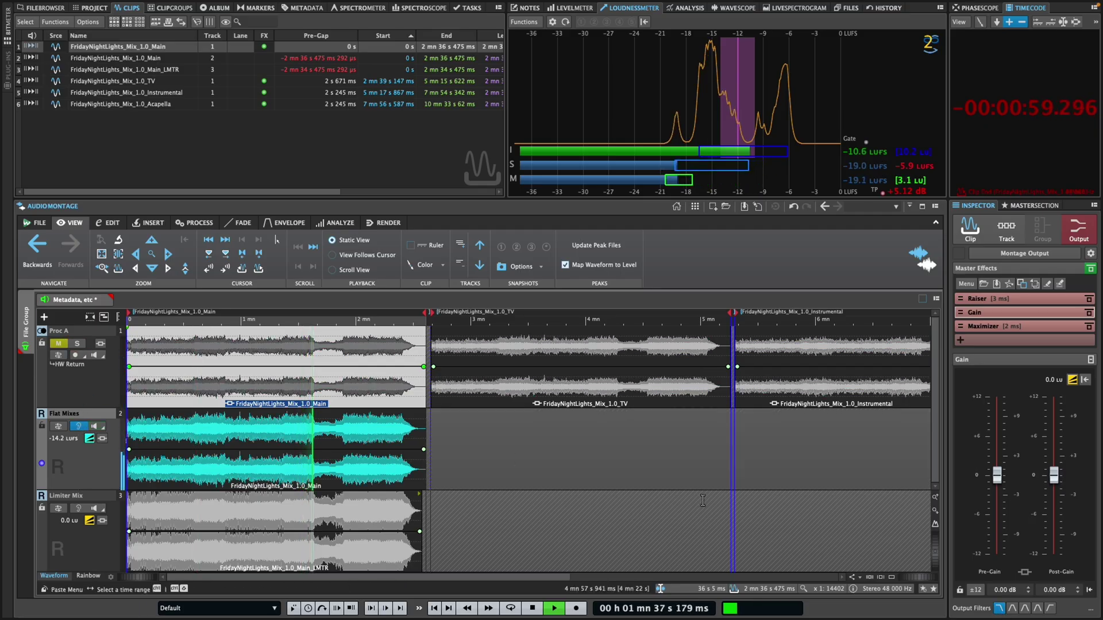
pyautogui.click(1026, 609)
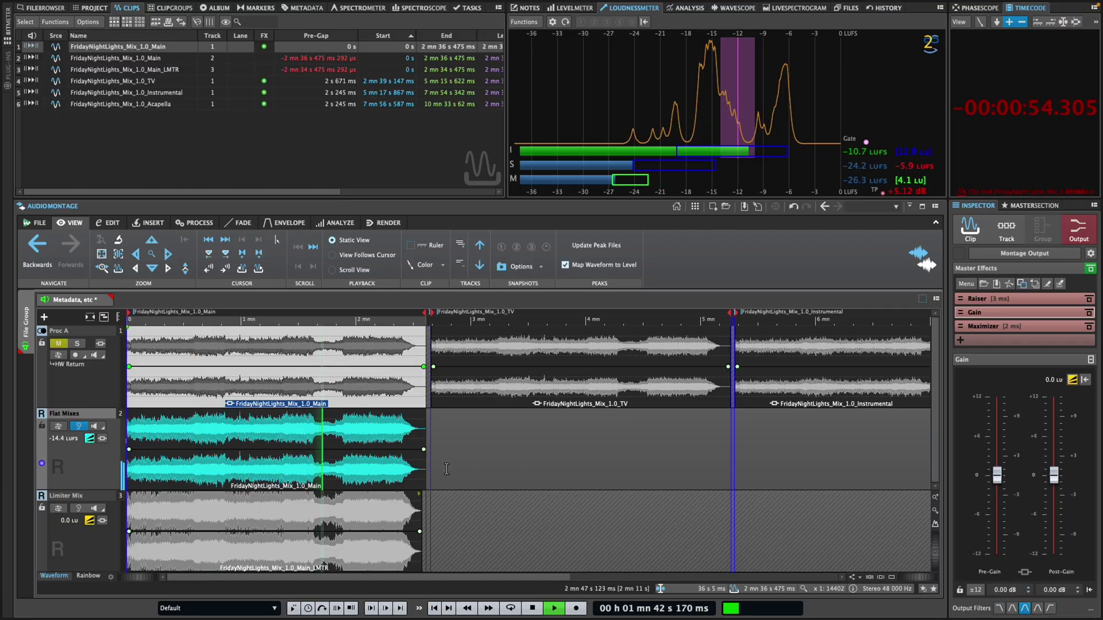
pyautogui.click(79, 344)
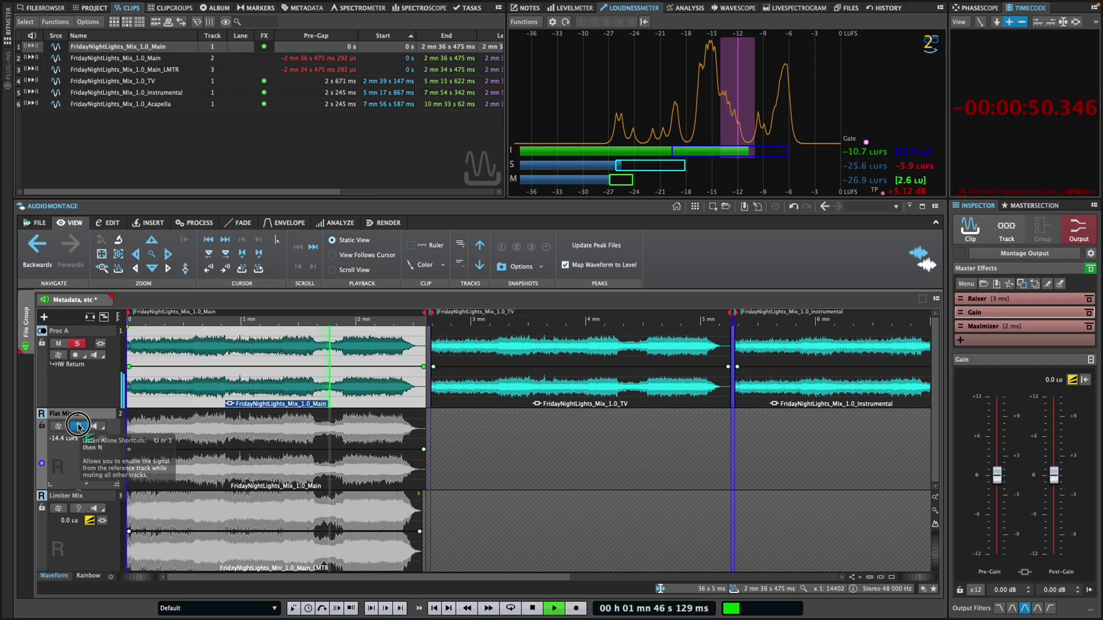
pyautogui.click(79, 426)
pyautogui.moveTo(1051, 608)
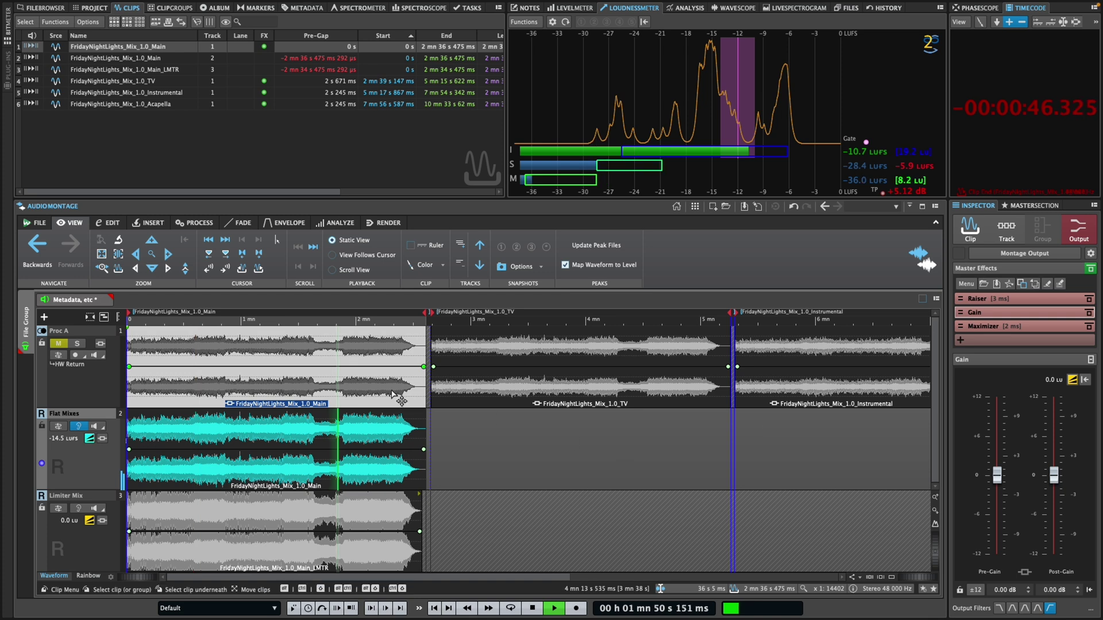
pyautogui.click(78, 345)
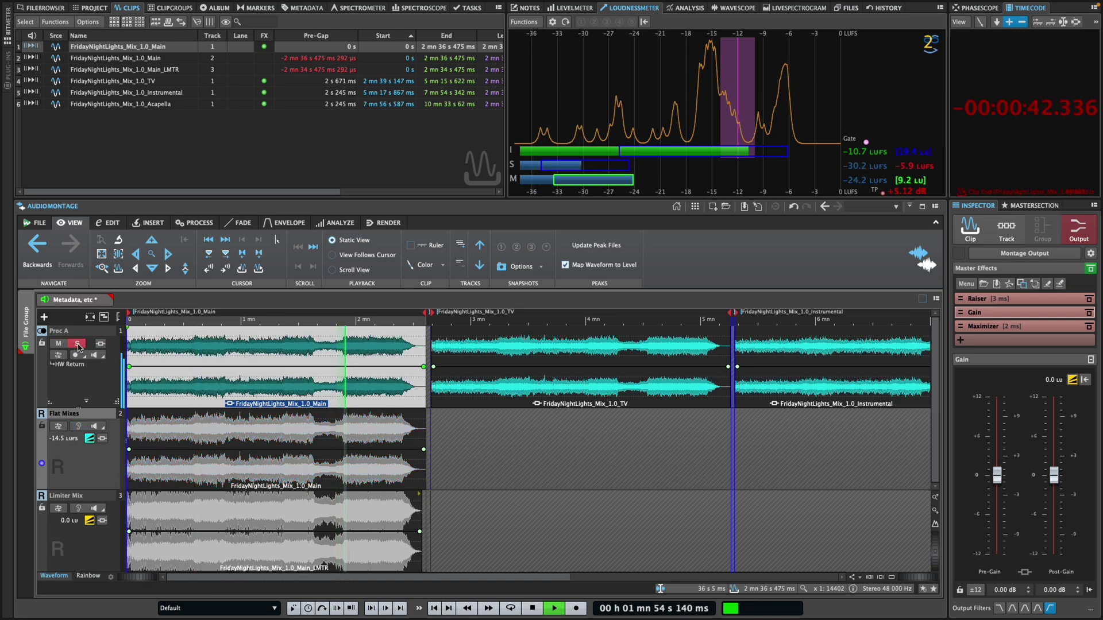
pyautogui.click(80, 426)
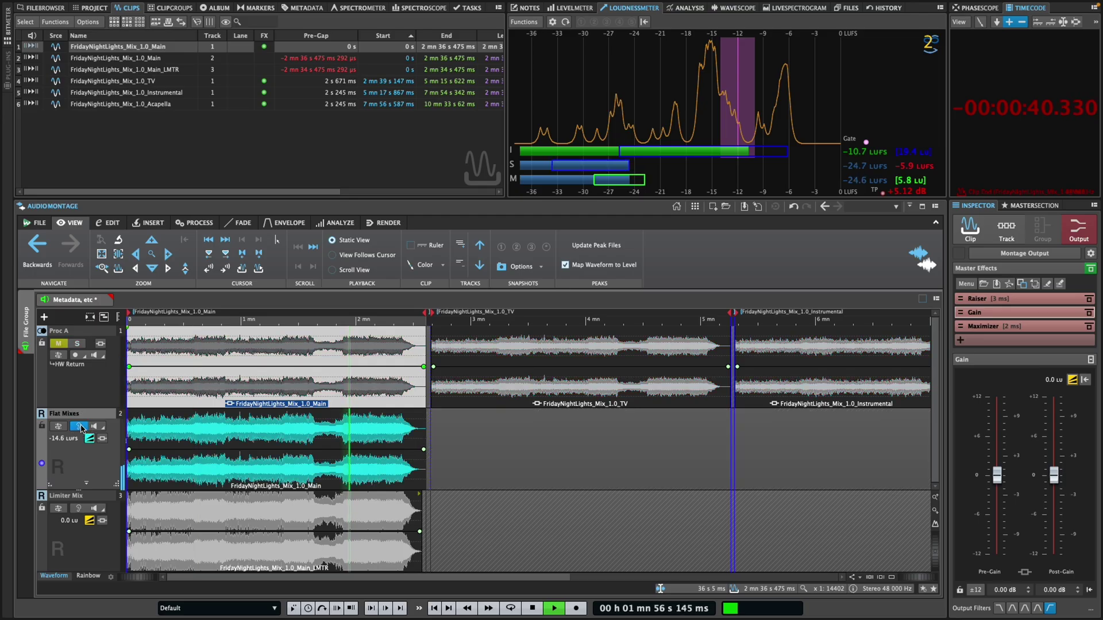